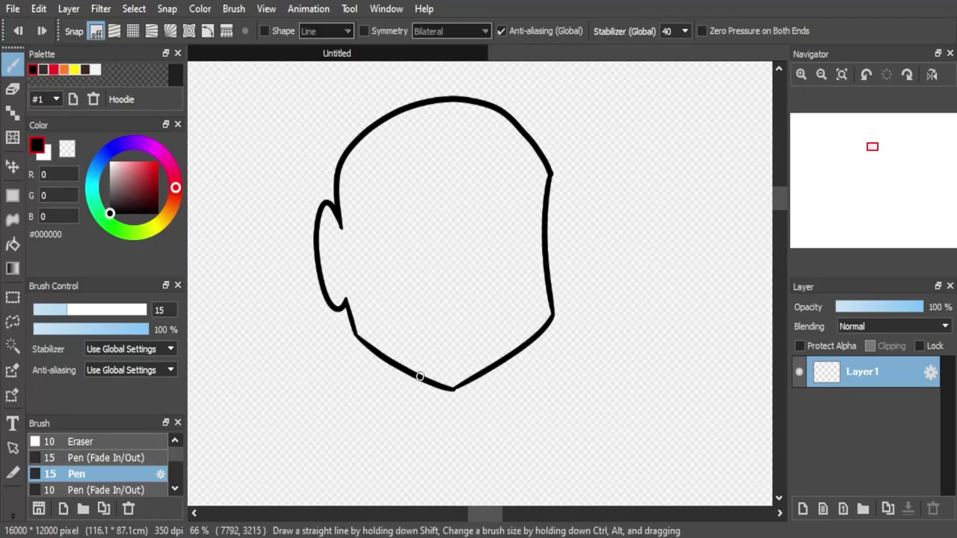
Step: Draw the curved face opening inside the head outline and add a new layer for the facial features
left_click(19, 31)
mouse_move(393, 359)
left_mouse_down()
mouse_move(386, 346)
mouse_move(448, 198)
mouse_move(472, 203)
mouse_move(525, 342)
left_mouse_up()
left_click(19, 31)
left_click(803, 508)
Step: Draw slanted angry eyebrows, curved eye outlines and a small nose on Layer2, using the 15 px Pen (Fade In/Out) for tapered strokes
left_click_drag(509, 232, 495, 250)
key("ctrl+z")
mouse_move(442, 273)
left_mouse_down()
mouse_move(402, 238)
mouse_move(449, 273)
mouse_move(446, 288)
left_mouse_up()
left_click(106, 459)
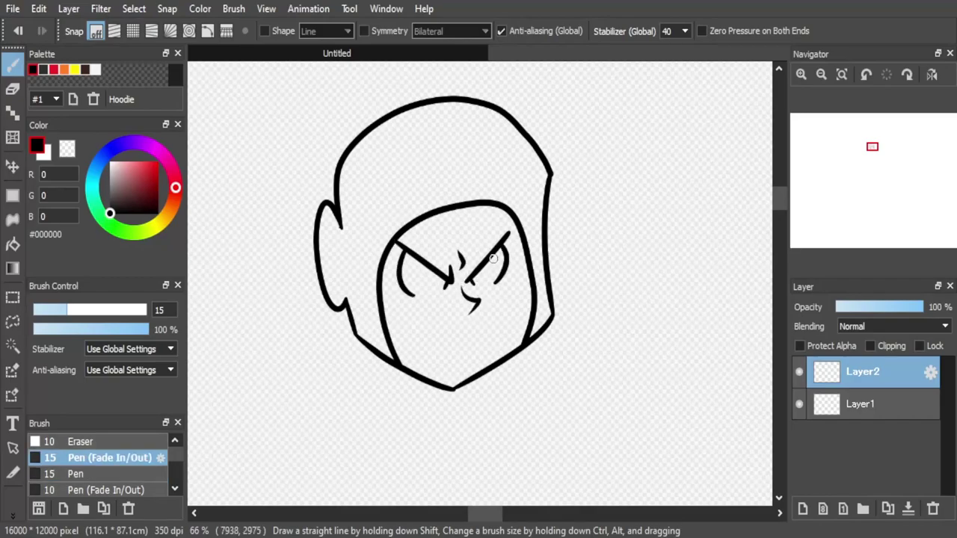
Step: Draw the wavy upper edge of a mask across the face below the eyes with the 15 px Pen
left_click(76, 474)
left_click_drag(379, 308, 438, 315)
left_click_drag(532, 287, 472, 311)
key("ctrl+z")
Step: Add small pupil marks inside both eyes with the 5 px Pen
left_click_drag(779, 199, 779, 208)
left_click_drag(485, 514, 482, 514)
left_click_drag(779, 207, 779, 203)
scroll(160, 490, "down", 3)
left_click(160, 491)
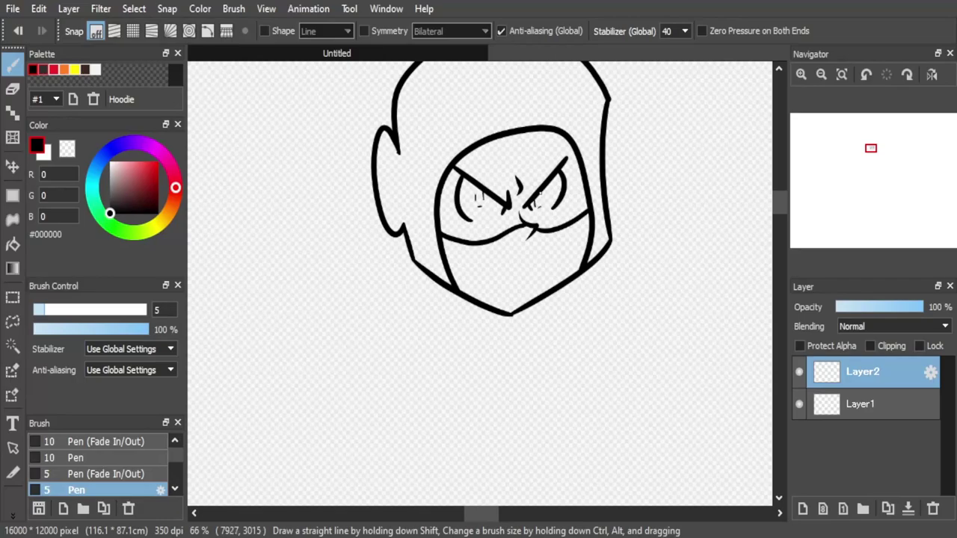
Step: Draw the neck, a V-shaped neckline and two short collarbone lines below the chin with the 15 px Pen
left_click(103, 458)
scroll(103, 459, "up", 2)
left_click(104, 459)
left_click_drag(780, 198, 779, 200)
scroll(770, 177, "down", 3)
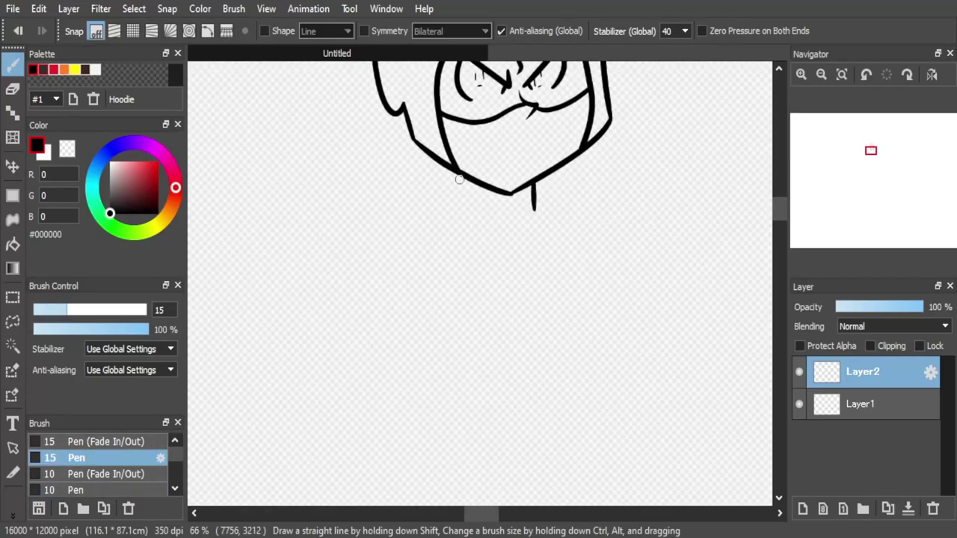
mouse_move(438, 215)
left_mouse_down()
mouse_move(517, 303)
mouse_move(552, 222)
left_mouse_up()
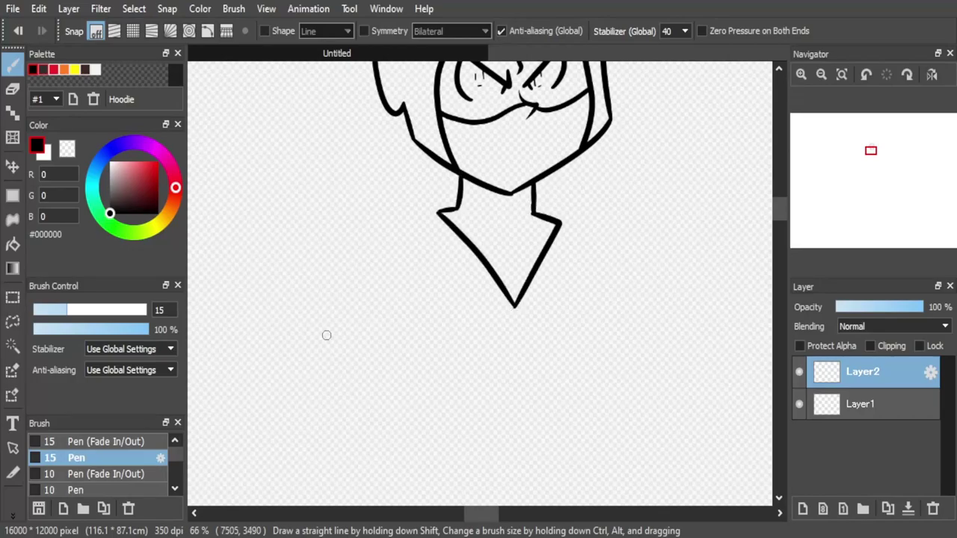
key("Down")
key("Up")
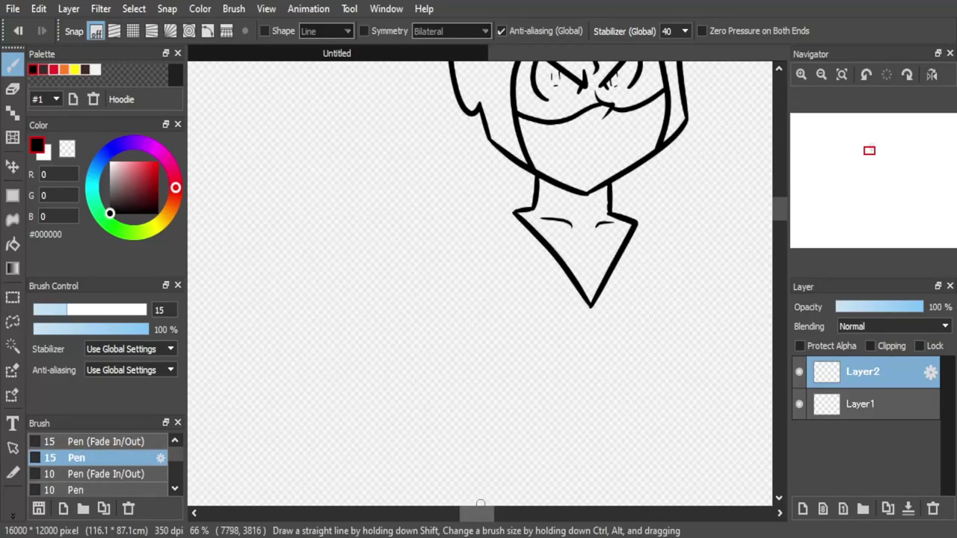
Step: Draw the two wide-shouldered vest panels beside the neckline and a centre line running down from its point
scroll(770, 213, "down", 3)
mouse_move(551, 108)
left_mouse_down()
mouse_move(536, 292)
mouse_move(521, 332)
left_mouse_up()
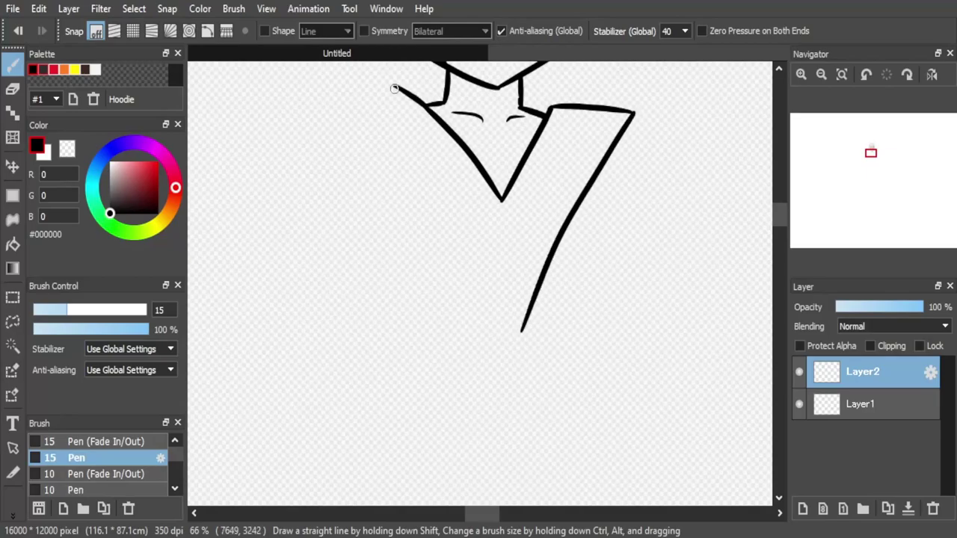
mouse_move(416, 102)
left_mouse_down()
mouse_move(395, 216)
mouse_move(417, 338)
left_mouse_up()
left_click_drag(501, 199, 474, 354)
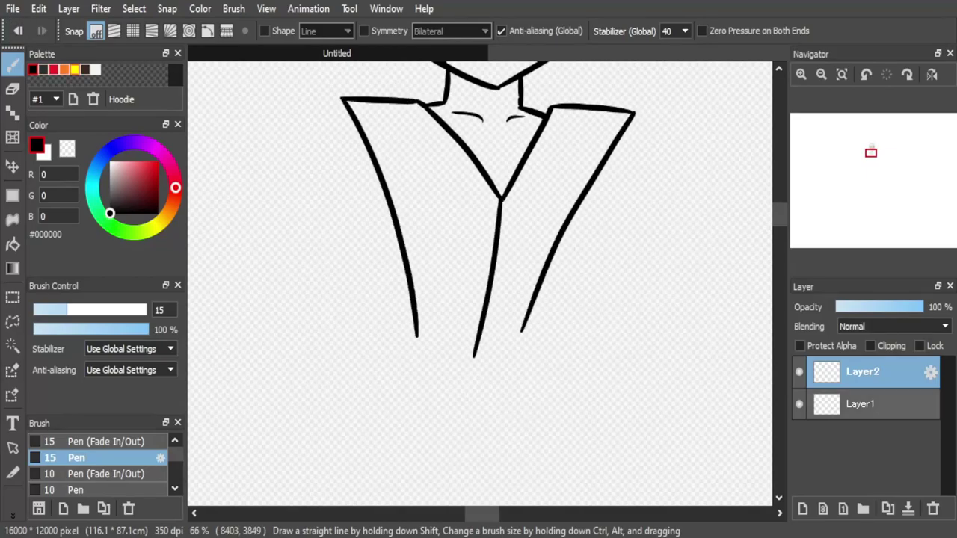
Step: On Layer1, draw a rectangular belt below the vest and the torso's side lines between vest and belt
left_click(860, 404)
mouse_move(415, 328)
left_mouse_down()
mouse_move(549, 331)
mouse_move(544, 370)
mouse_move(459, 381)
mouse_move(412, 327)
left_mouse_up()
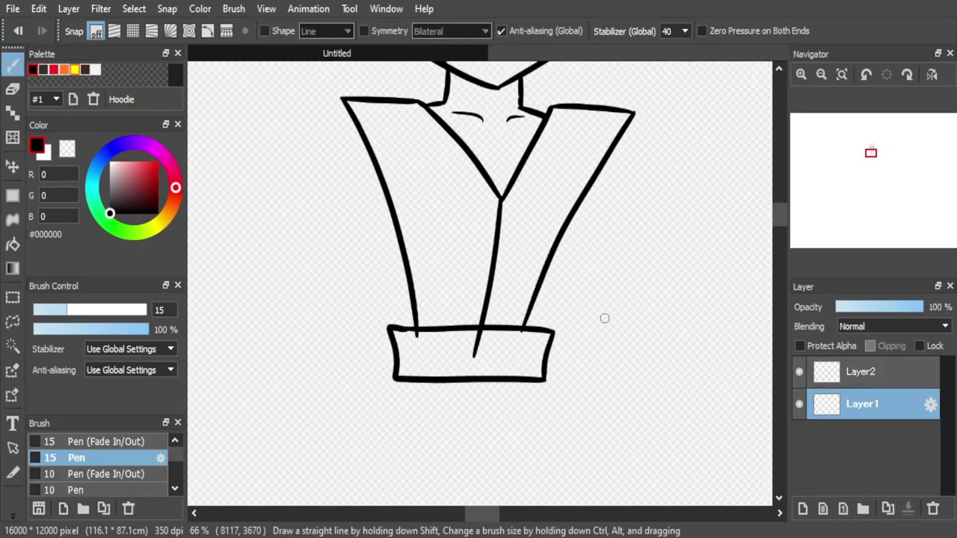
left_click_drag(557, 248, 549, 316)
left_click_drag(392, 218, 399, 296)
left_click_drag(780, 213, 780, 209)
Step: Trim the vest lines on Layer2 so they end at the belt's upper edge
left_click(860, 371)
left_click_drag(487, 514, 489, 514)
left_click_drag(779, 212, 780, 215)
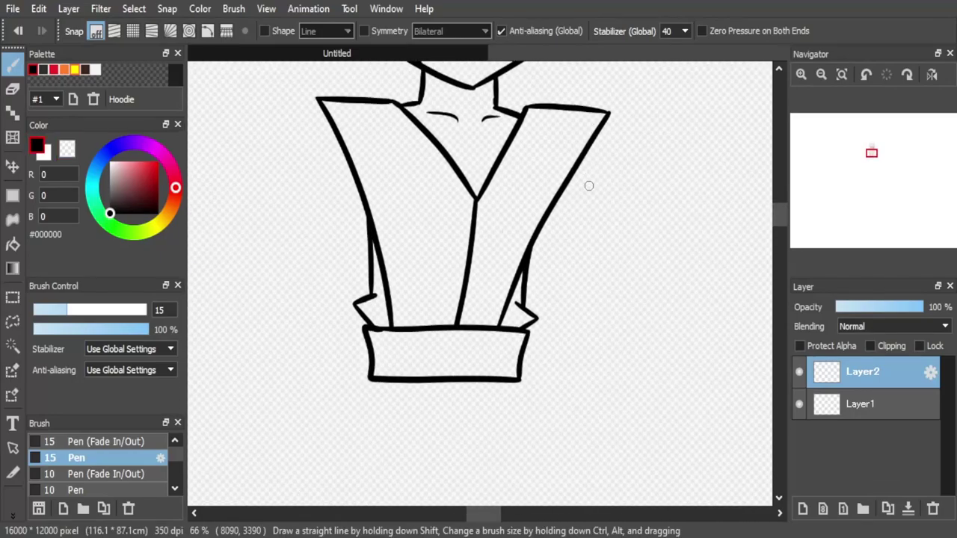
left_click_drag(492, 479, 667, 479)
left_click_drag(500, 110, 401, 308)
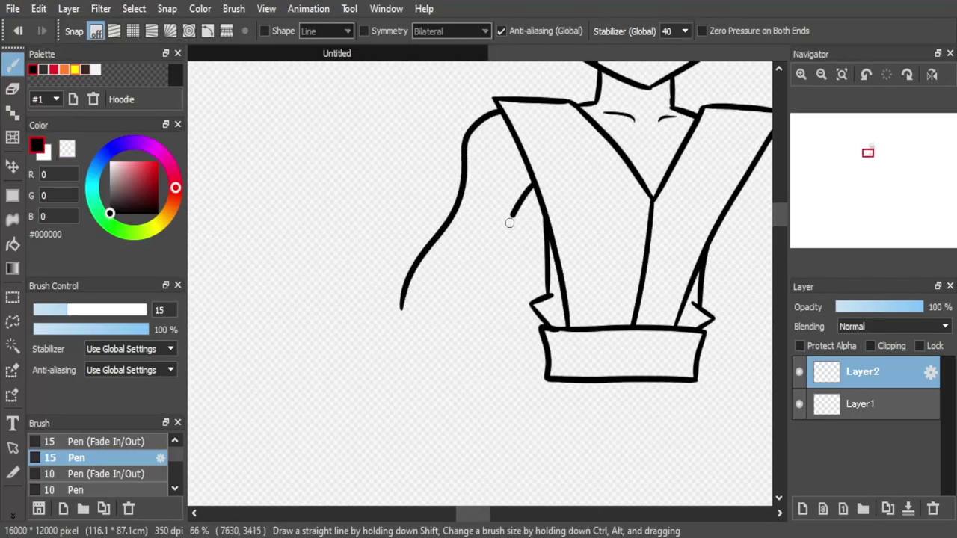
left_click(18, 31)
mouse_move(501, 114)
left_mouse_down()
mouse_move(481, 120)
mouse_move(444, 215)
left_mouse_up()
left_click(18, 31)
mouse_move(501, 113)
left_mouse_down()
mouse_move(463, 137)
mouse_move(442, 202)
left_mouse_up()
left_click(18, 31)
Step: Draw the outer and inner lines of the upper arm below the vest's left shoulder
left_click_drag(504, 114, 424, 279)
left_click_drag(543, 203, 486, 300)
left_click_drag(479, 515, 482, 514)
Step: Merge the line art into Layer1 and fade it to 49% opacity beneath a new Layer2
left_click(908, 509)
left_click(803, 509)
left_click(873, 404)
left_click(879, 308)
left_click(874, 371)
Step: Draw the rounded outline of a clenched fist over the faded left arm on Layer2
mouse_move(779, 218)
left_mouse_down()
mouse_move(780, 208)
mouse_move(779, 217)
left_mouse_up()
left_click_drag(477, 514, 477, 515)
left_click_drag(410, 282, 460, 278)
key("ctrl+z")
key("ctrl+z")
mouse_move(389, 333)
left_mouse_down()
mouse_move(501, 322)
mouse_move(448, 365)
left_mouse_up()
key("ctrl+z")
Step: Draw three curved finger lines across the fist
left_click_drag(413, 279, 407, 329)
left_click_drag(476, 292, 448, 340)
key("ctrl+z")
key("ctrl+z")
left_click_drag(445, 278, 423, 338)
mouse_move(470, 293)
left_mouse_down()
mouse_move(404, 259)
mouse_move(440, 261)
mouse_move(421, 356)
left_mouse_up()
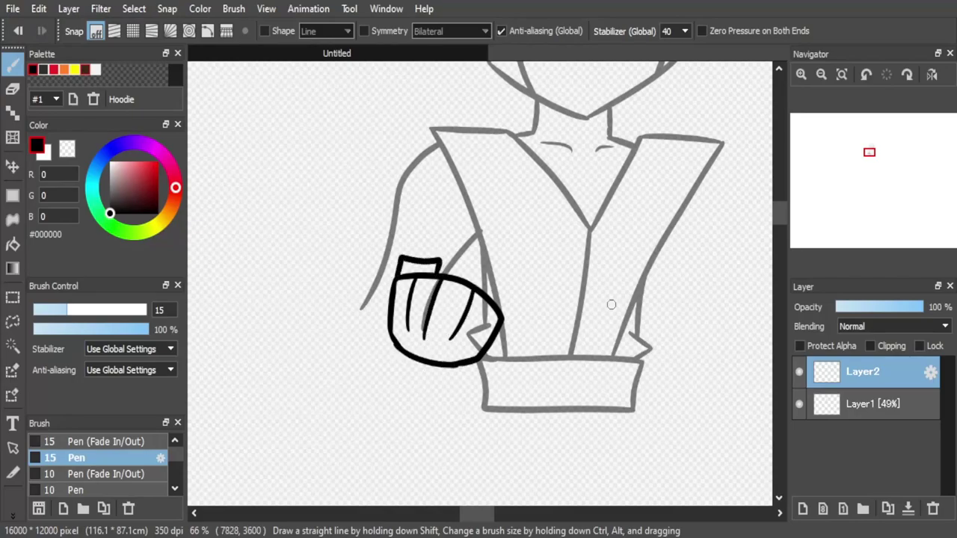
Step: Move the fist up over the upper arm and draw the rounded bent forearm below it
key("v")
mouse_move(581, 308)
left_mouse_down()
mouse_move(558, 250)
mouse_move(594, 223)
left_mouse_up()
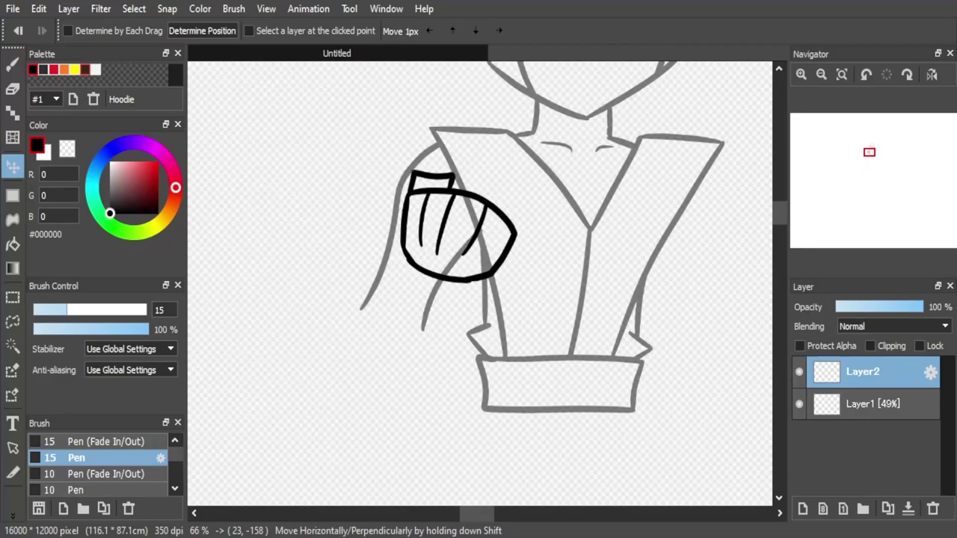
key("b")
mouse_move(407, 258)
left_mouse_down()
mouse_move(350, 312)
mouse_move(444, 335)
mouse_move(476, 282)
left_mouse_up()
left_click_drag(779, 213, 780, 210)
left_click_drag(479, 514, 480, 514)
Step: Erase the Layer1 lines behind the fist and forearm with the Bucket tool set to transparent
left_click(873, 404)
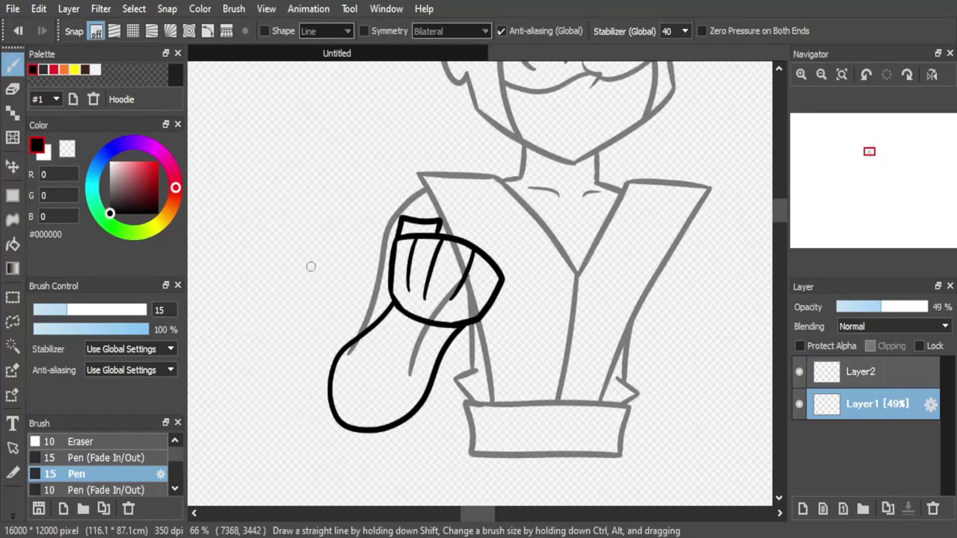
left_click(67, 149)
left_click(13, 245)
left_click(451, 292)
left_click(458, 262)
left_click(473, 296)
left_click(420, 343)
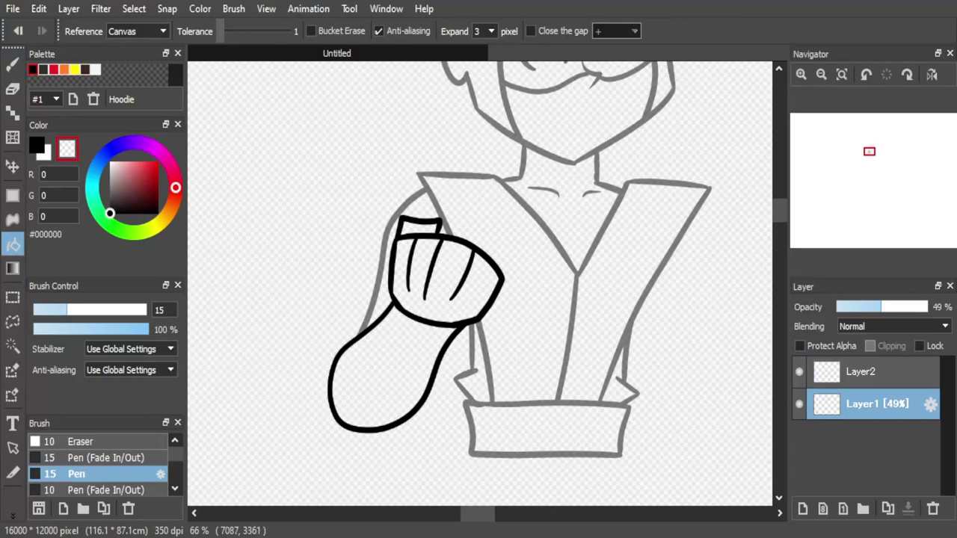
Step: Draw the right upper arm below the vest's shoulder on Layer1 with the black 15 px Pen
left_click(37, 145)
left_click(13, 65)
left_click_drag(485, 514, 493, 514)
left_click(867, 372)
left_click(875, 404)
left_click_drag(544, 212, 584, 352)
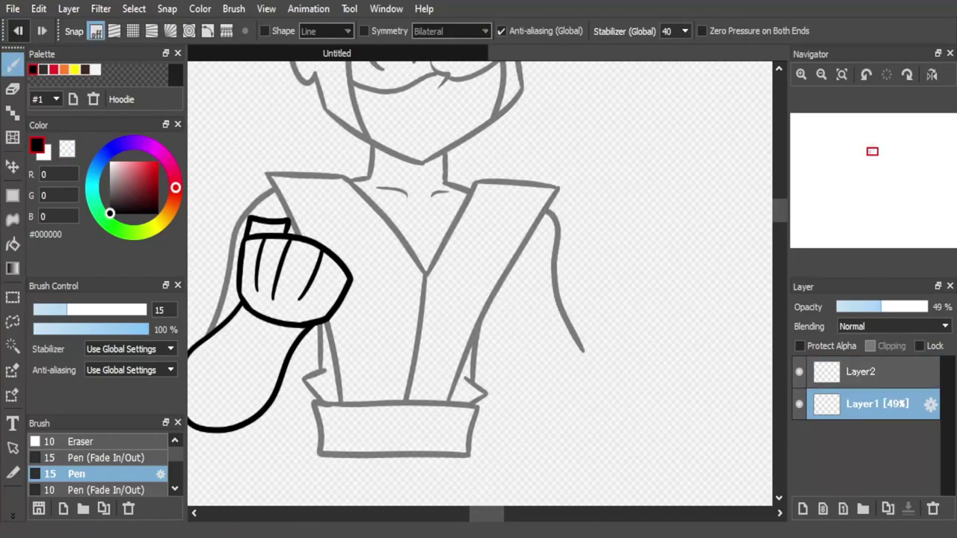
key("ctrl+z")
left_click_drag(553, 196, 590, 320)
left_click_drag(504, 281, 533, 344)
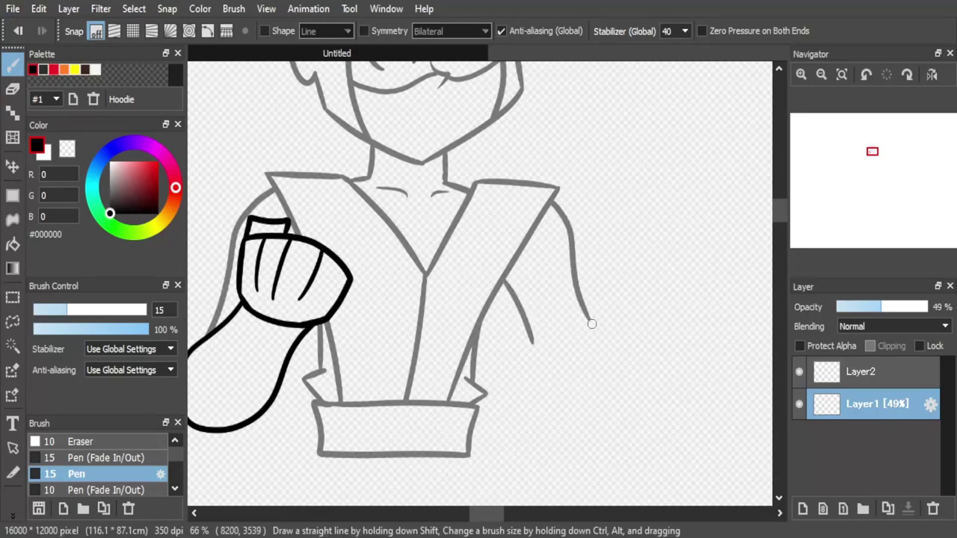
Step: Extend the right arm with a lowered forearm and a closed hand showing the thumb
scroll(592, 325, "down", 3)
key("ctrl+z")
mouse_move(591, 172)
left_mouse_down()
mouse_move(630, 237)
mouse_move(632, 265)
left_mouse_up()
left_click_drag(531, 196, 571, 279)
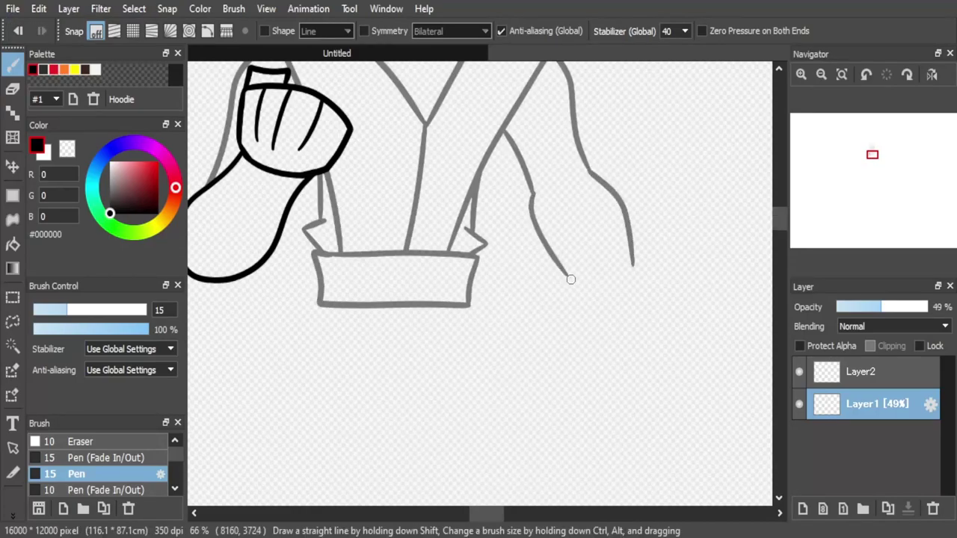
left_click_drag(632, 266, 576, 345)
Step: Merge Layer2 down into Layer1
left_click_drag(779, 217, 779, 211)
left_click_drag(487, 514, 482, 513)
left_click(867, 372)
left_click(909, 510)
Step: On a new layer, draw a pointed forearm guard and rounded hand guard on the right arm, plus a guard at the raised wrist
left_click(803, 510)
mouse_move(668, 398)
left_mouse_down()
mouse_move(735, 401)
mouse_move(664, 405)
mouse_move(730, 378)
mouse_move(682, 283)
mouse_move(660, 383)
left_mouse_up()
mouse_move(336, 285)
left_mouse_down()
mouse_move(344, 298)
mouse_move(262, 410)
left_mouse_up()
left_click_drag(395, 307, 268, 408)
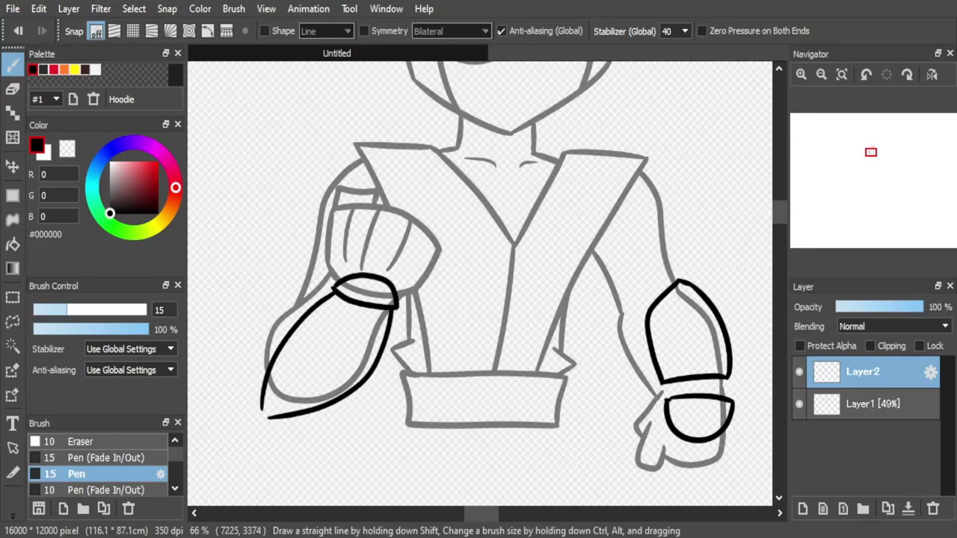
key("ctrl+z")
key("ctrl+z")
mouse_move(323, 288)
left_mouse_down()
mouse_move(374, 316)
mouse_move(271, 411)
left_mouse_up()
mouse_move(374, 316)
left_mouse_down()
mouse_move(337, 396)
mouse_move(276, 420)
left_mouse_up()
key("ctrl+z")
key("ctrl+z")
key("ctrl+z")
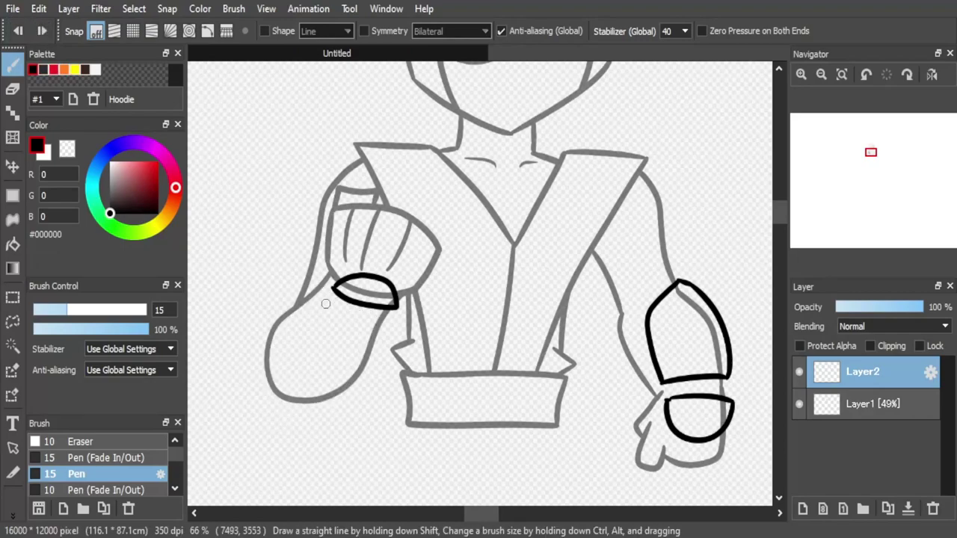
key("ctrl+z")
Step: Draw a pointed forearm guard over the raised left forearm, with a curved upper edge and two tapering sides
mouse_move(323, 290)
left_mouse_down()
mouse_move(337, 305)
mouse_move(377, 315)
left_mouse_up()
mouse_move(325, 292)
left_mouse_down()
mouse_move(266, 389)
mouse_move(275, 422)
left_mouse_up()
left_click_drag(377, 315, 285, 422)
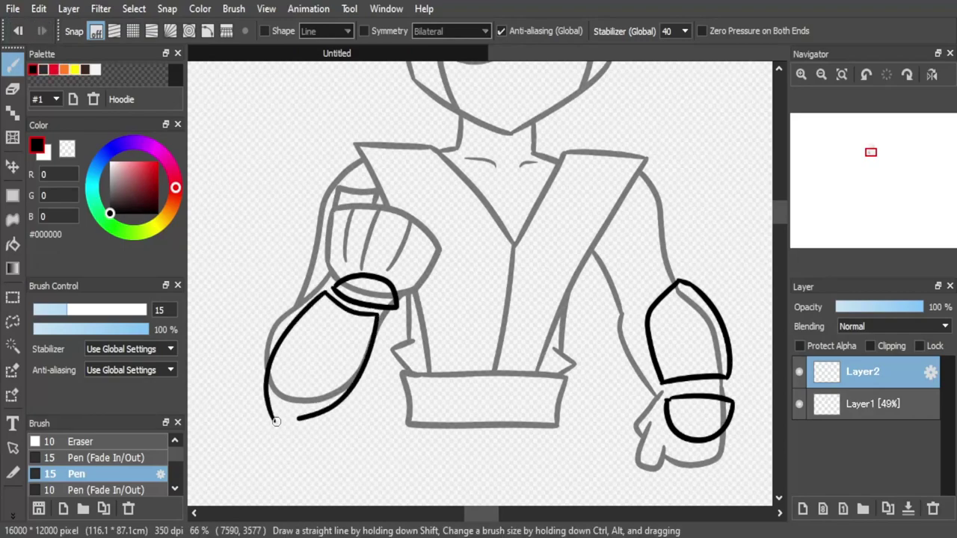
Step: Draw short strap lines beside the forearm and hand guards with the 10 px Pen
left_click(175, 488)
left_click(97, 474)
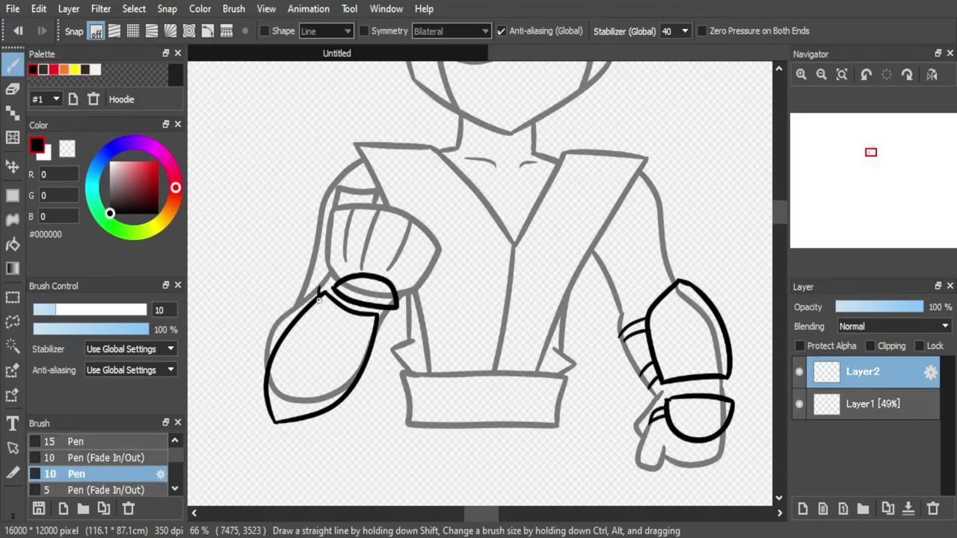
Step: Select the small guard at the raised wrist with the Lasso, move it slightly up onto the fist and deselect
left_click(13, 323)
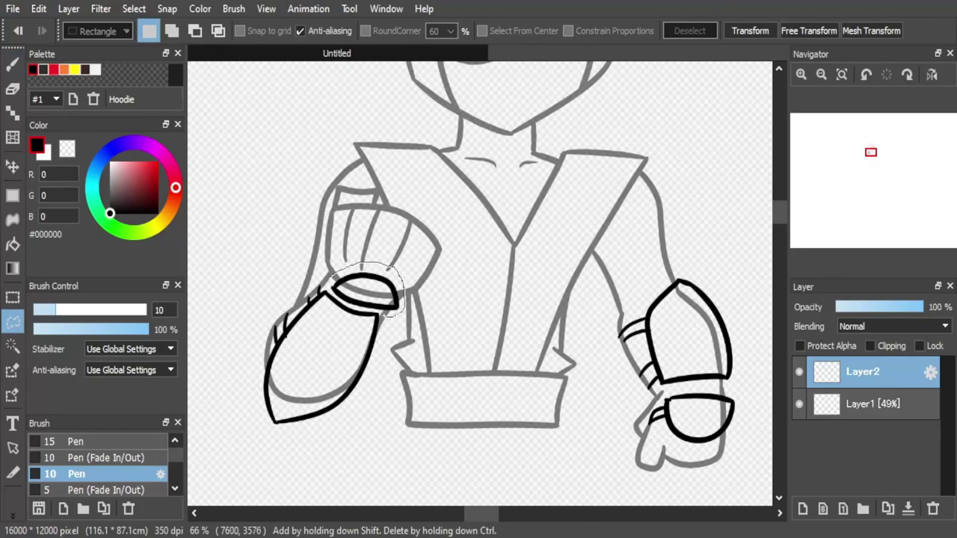
mouse_move(330, 289)
left_mouse_down()
mouse_move(331, 276)
mouse_move(374, 287)
left_mouse_up()
left_click(12, 166)
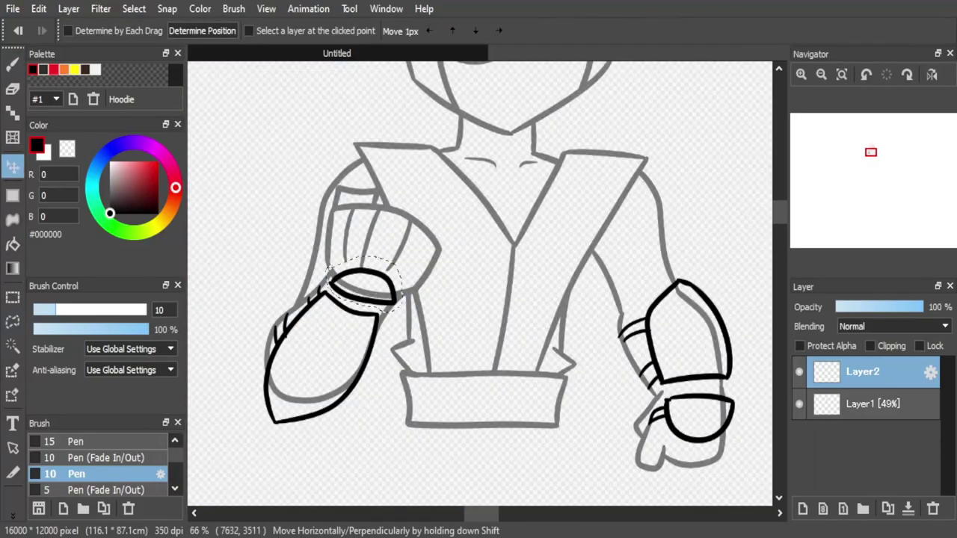
left_click(13, 322)
left_click(376, 425)
Step: Erase the Layer1 lines inside the arm and hand guards with transparent Bucket fills
left_click(873, 405)
left_click(13, 244)
left_click(67, 149)
left_click(360, 289)
left_click(313, 400)
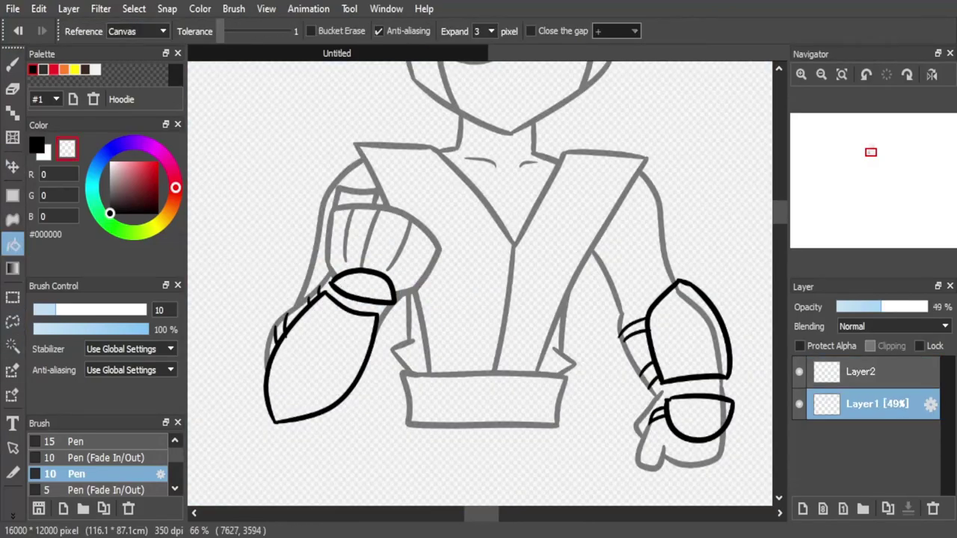
left_click(717, 344)
left_click(13, 65)
scroll(82, 474, "up", 1)
left_click(83, 474)
left_click_drag(622, 357, 636, 376)
left_click(19, 30)
Step: On Layer2, draw a pointed cloth flap hanging from the belt with the black 15 px Pen
left_click(874, 372)
left_click_drag(779, 212, 779, 228)
left_click(36, 145)
left_click_drag(494, 514, 492, 514)
left_click_drag(780, 228, 780, 222)
left_click_drag(458, 232, 564, 395)
left_click_drag(564, 395, 628, 337)
left_click_drag(628, 336, 546, 232)
Step: Draw the puffy trouser legs on both sides of the cloth flap, with rounded folds along their hems
left_click_drag(779, 222, 780, 231)
left_click_drag(437, 80, 366, 294)
mouse_move(382, 250)
left_mouse_down()
mouse_move(370, 302)
mouse_move(438, 257)
left_mouse_up()
mouse_move(439, 303)
left_mouse_down()
mouse_move(485, 264)
mouse_move(488, 180)
left_mouse_up()
left_click_drag(580, 80, 602, 155)
mouse_move(627, 189)
left_mouse_down()
mouse_move(593, 284)
mouse_move(504, 231)
mouse_move(509, 187)
left_mouse_up()
Step: Draw the two lower legs and boots below the trouser hems
scroll(601, 246, "down", 3)
mouse_move(451, 158)
left_mouse_down()
mouse_move(403, 314)
mouse_move(299, 396)
mouse_move(365, 147)
left_mouse_up()
mouse_move(609, 120)
left_mouse_down()
mouse_move(593, 277)
mouse_move(653, 363)
mouse_move(518, 344)
left_mouse_up()
left_click_drag(534, 140, 520, 345)
left_click_drag(779, 239, 779, 235)
key("ctrl+minus")
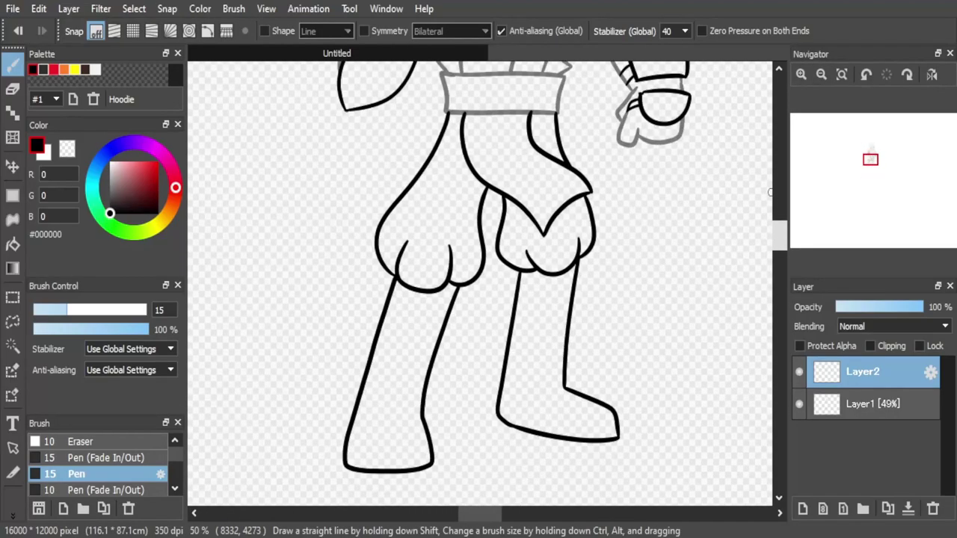
Step: Draw a curved sole line across the lower edge of each boot
scroll(770, 193, "down", 2)
scroll(716, 237, "up", 3)
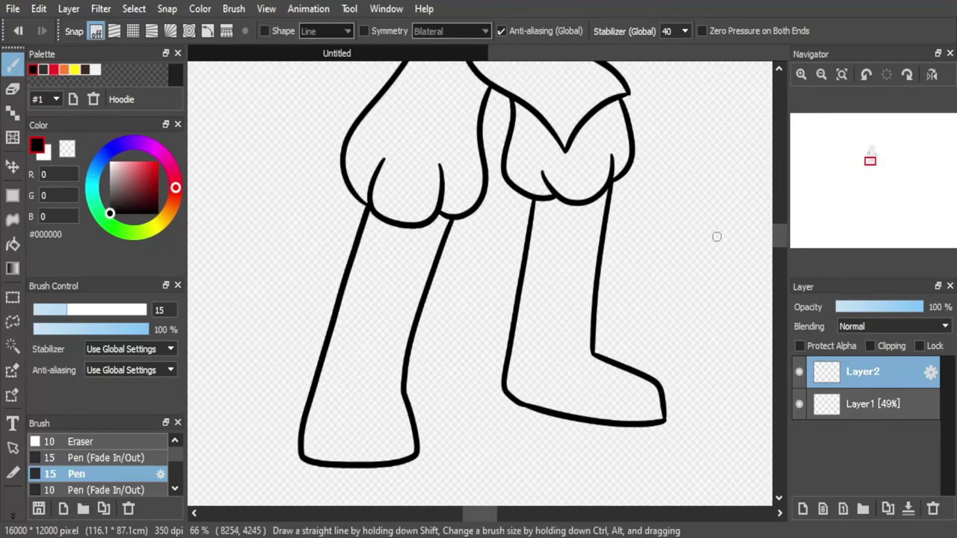
left_click_drag(506, 374, 662, 405)
left_click_drag(303, 439, 415, 443)
Step: Draw a small filled split mark at the toe of each boot with the 10 px Pen
scroll(105, 471, "down", 3)
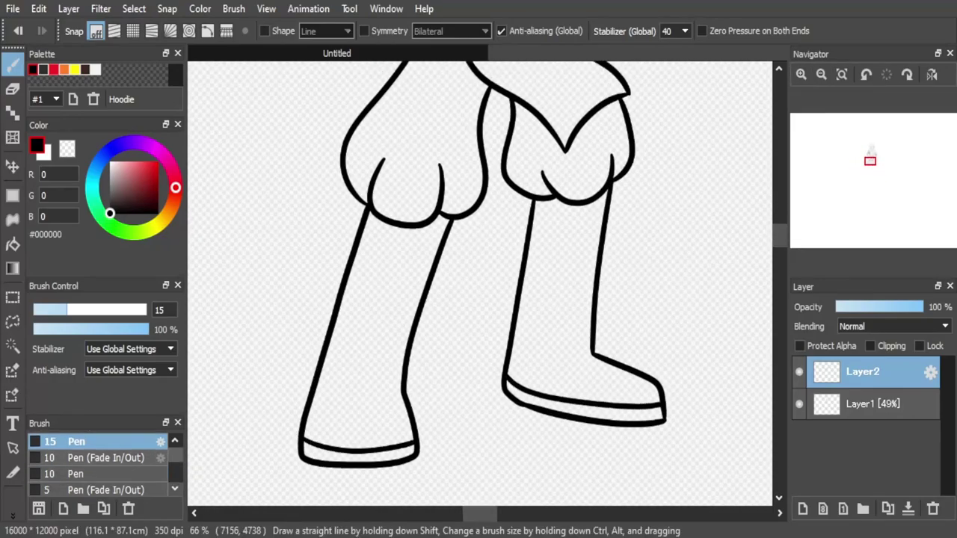
left_click(97, 458)
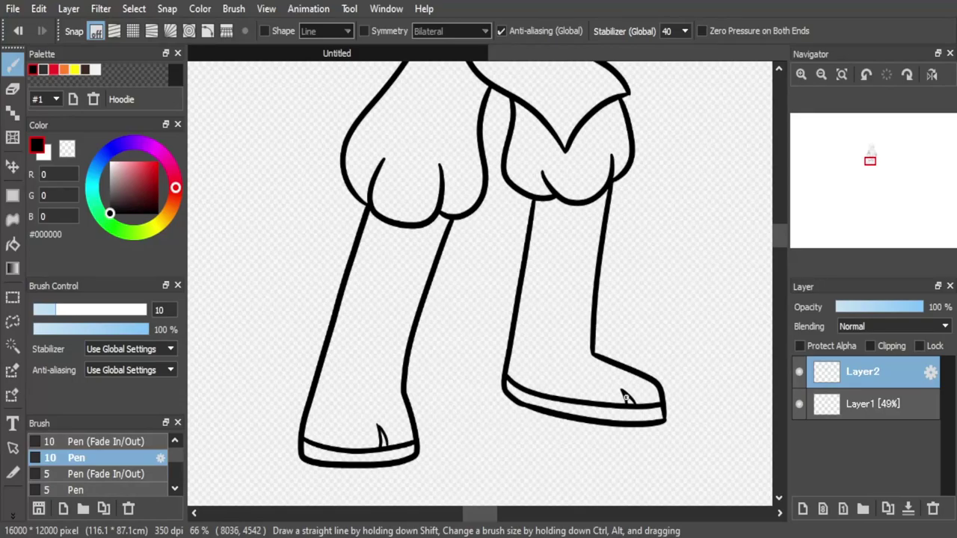
left_click_drag(779, 238, 779, 238)
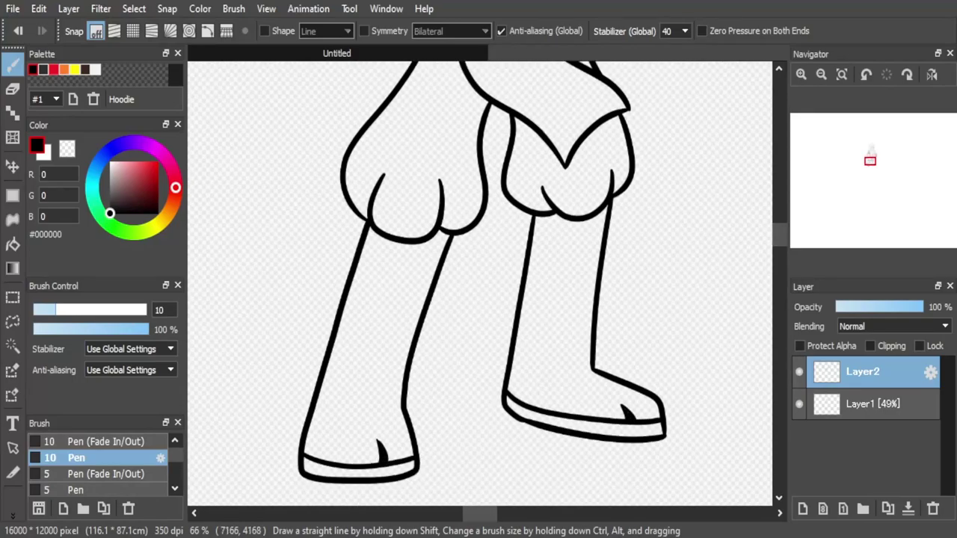
Step: Draw the outlines of a pointed shin guard over each lower leg on Layer1 with the 15 px Pen
left_click(868, 404)
key("Up")
key("Up")
mouse_move(383, 391)
left_mouse_down()
mouse_move(406, 224)
mouse_move(334, 389)
left_mouse_up()
mouse_move(560, 368)
left_mouse_down()
mouse_move(573, 368)
mouse_move(634, 197)
mouse_move(559, 241)
left_mouse_up()
key("ctrl+z")
left_click_drag(634, 196, 535, 260)
mouse_move(535, 261)
left_mouse_down()
mouse_move(549, 286)
mouse_move(559, 370)
left_mouse_up()
Step: Draw thin curved ridge lines down the inside of both shin guards with the 10 px Pen (Fade In/Out)
left_click_drag(175, 454, 175, 457)
left_click(147, 458)
left_click_drag(373, 391, 435, 269)
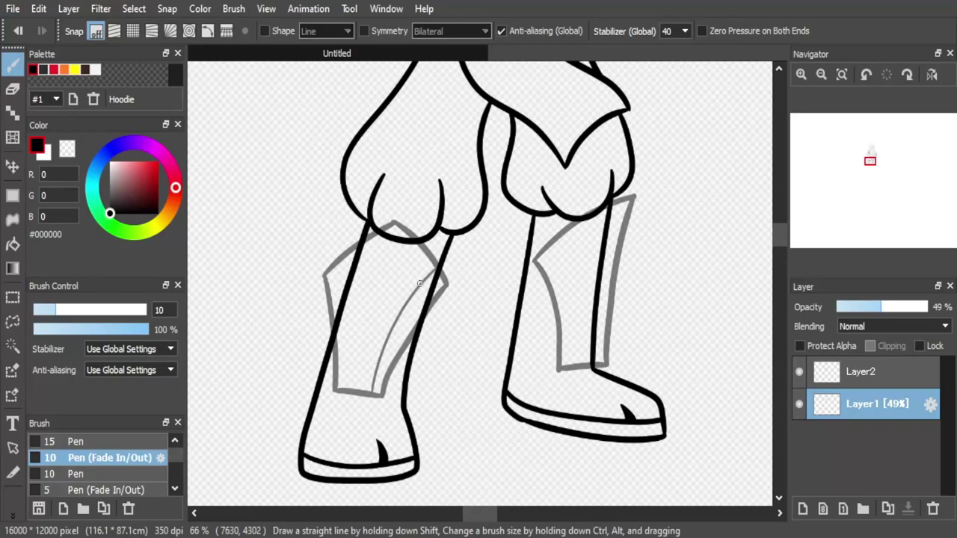
left_click_drag(580, 237, 570, 365)
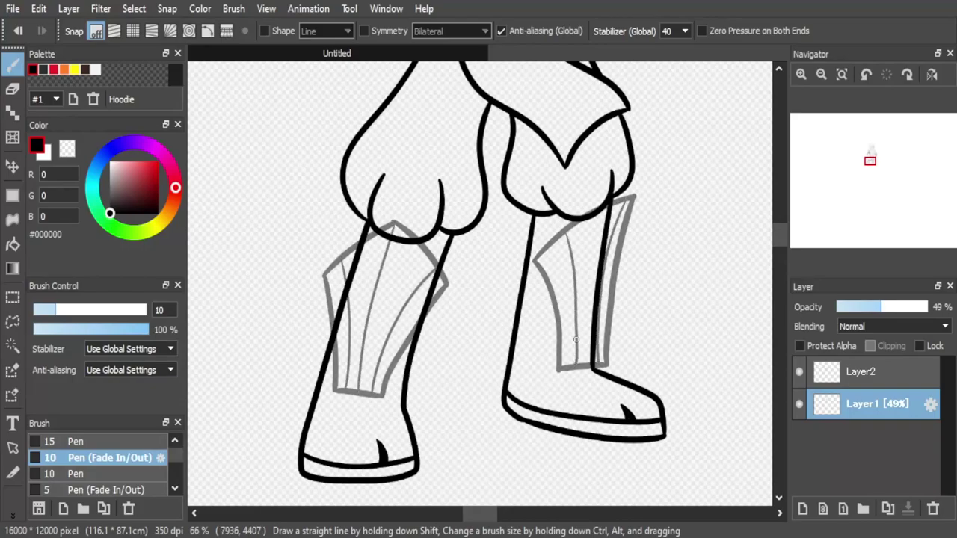
Step: Erase the leg and trouser lines covered by the shin guards on Layer2, using the 15 px Pen in transparent colour
scroll(698, 253, "up", 2)
key("Up")
key("x")
left_click(861, 372)
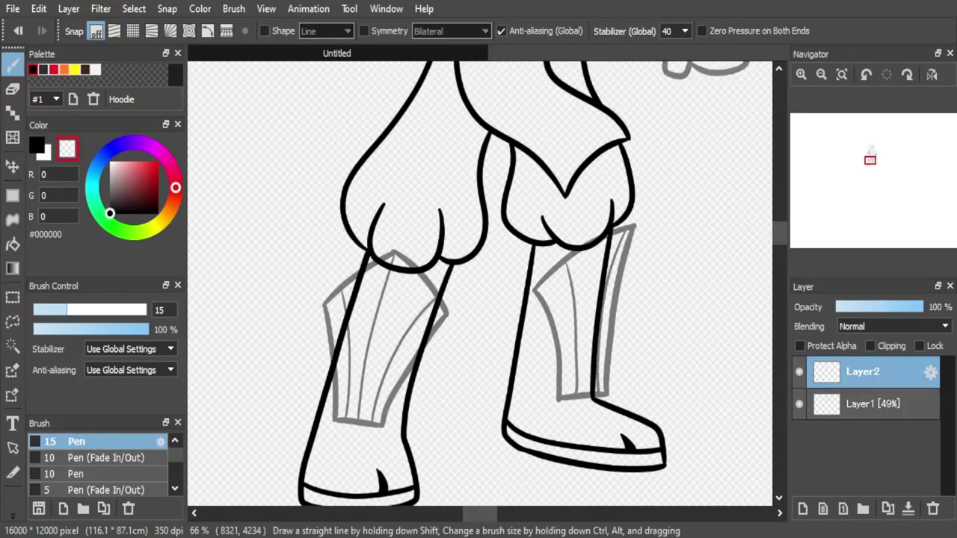
left_click_drag(606, 253, 597, 345)
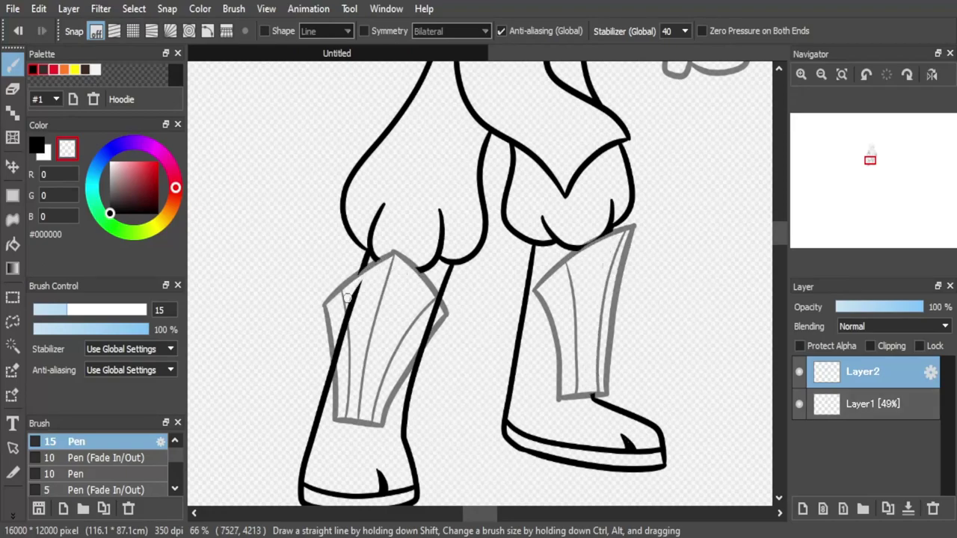
Step: Raise Layer1 to 100% opacity and merge the Layer2 line art down into it
mouse_move(780, 233)
left_mouse_down()
mouse_move(779, 207)
mouse_move(780, 229)
mouse_move(779, 219)
left_mouse_up()
left_click(821, 74)
left_click(821, 75)
left_click(801, 75)
left_click(873, 404)
left_click_drag(897, 307, 927, 307)
mouse_move(779, 219)
left_mouse_down()
mouse_move(779, 233)
mouse_move(779, 212)
left_mouse_up()
left_click(873, 372)
left_click(909, 510)
key("ctrl+z")
Step: Lower Layer1's opacity to 56% and make the empty Layer2 above it active
left_click(873, 404)
left_click_drag(921, 307, 885, 307)
left_click(873, 371)
left_click(801, 75)
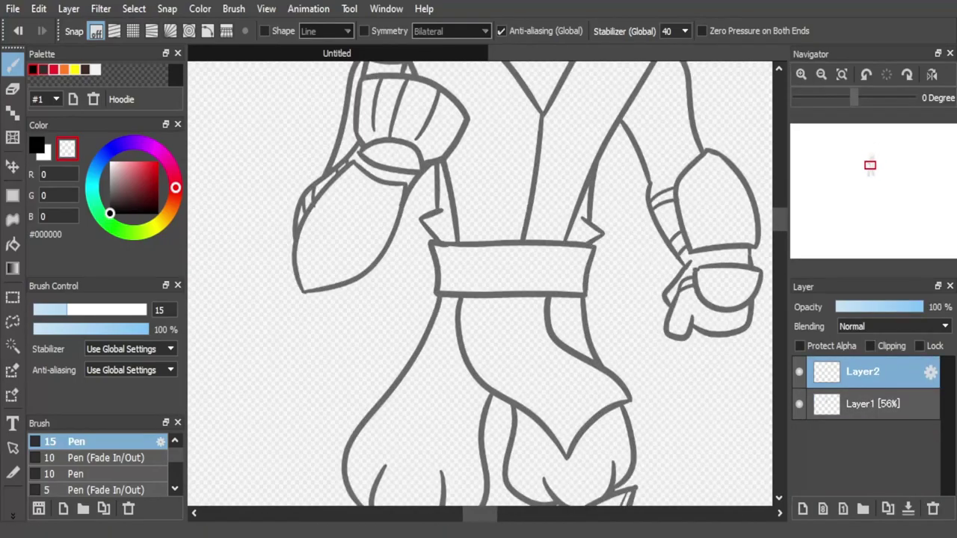
Step: Choose the 15 px Edge Pen with black as the main colour and brown as the secondary colour
scroll(509, 496, "right", 2)
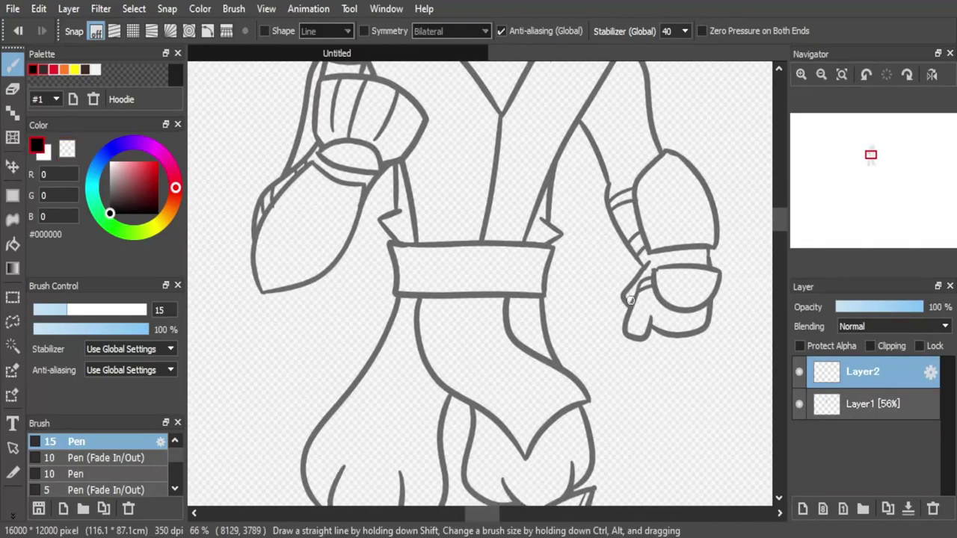
left_click(174, 490)
left_click(89, 457)
left_click_drag(629, 300, 594, 322)
left_click(18, 31)
left_click(45, 154)
left_click(173, 201)
left_click_drag(142, 183, 110, 161)
key("x")
key("x")
left_click(171, 207)
left_click_drag(142, 189, 133, 181)
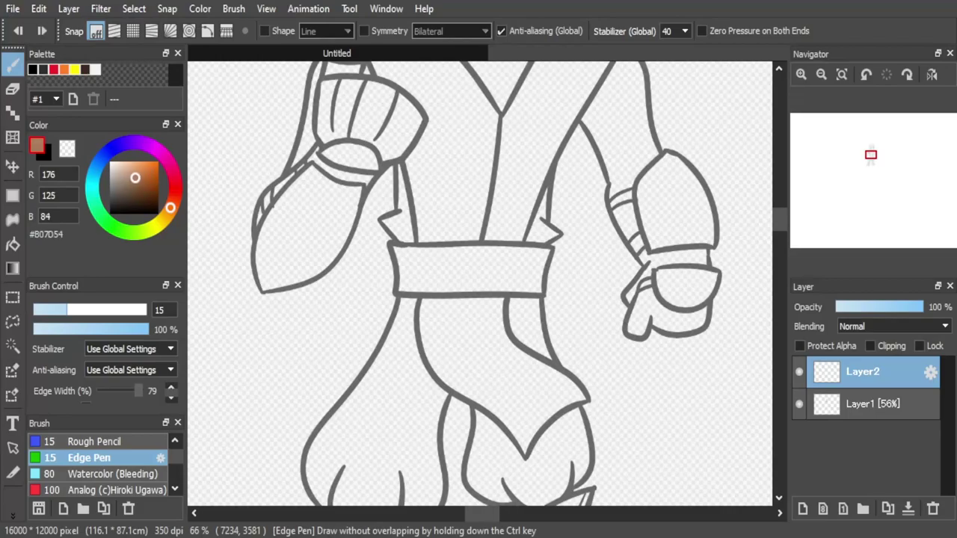
key("x")
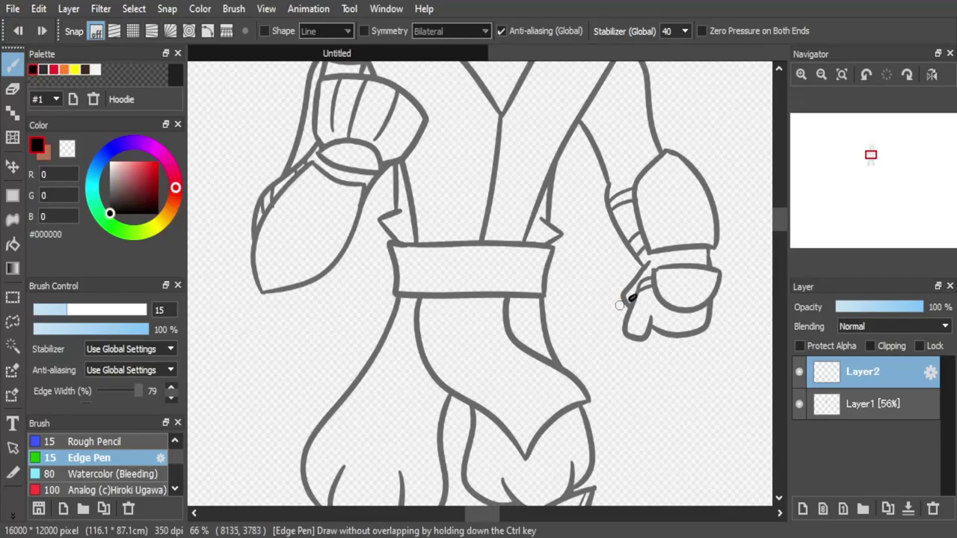
Step: Draw a rope sagging across the waist from one hand to the other, with a short end hanging from the raised hand
left_click_drag(634, 298, 411, 150)
left_click_drag(780, 246, 779, 212)
left_click_drag(482, 513, 474, 513)
left_click_drag(428, 244, 418, 353)
Step: Draw hanging rope loops and a loose rope end below the lowered hand
left_click_drag(779, 213, 779, 219)
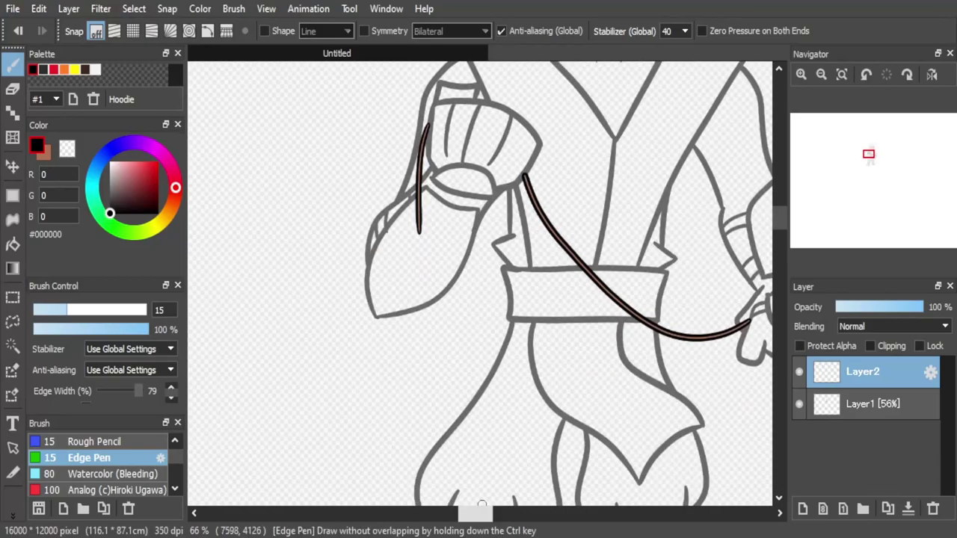
left_click_drag(481, 513, 494, 513)
mouse_move(528, 365)
left_mouse_down()
mouse_move(582, 412)
mouse_move(595, 348)
left_mouse_up()
mouse_move(597, 327)
left_mouse_down()
mouse_move(600, 366)
mouse_move(528, 365)
mouse_move(606, 400)
left_mouse_up()
left_click_drag(526, 365, 570, 428)
key("ctrl+z")
Step: Draw the rope wrapped in three coils around the lowered arm's forearm guard
scroll(748, 232, "down", 2)
left_click_drag(526, 277, 607, 242)
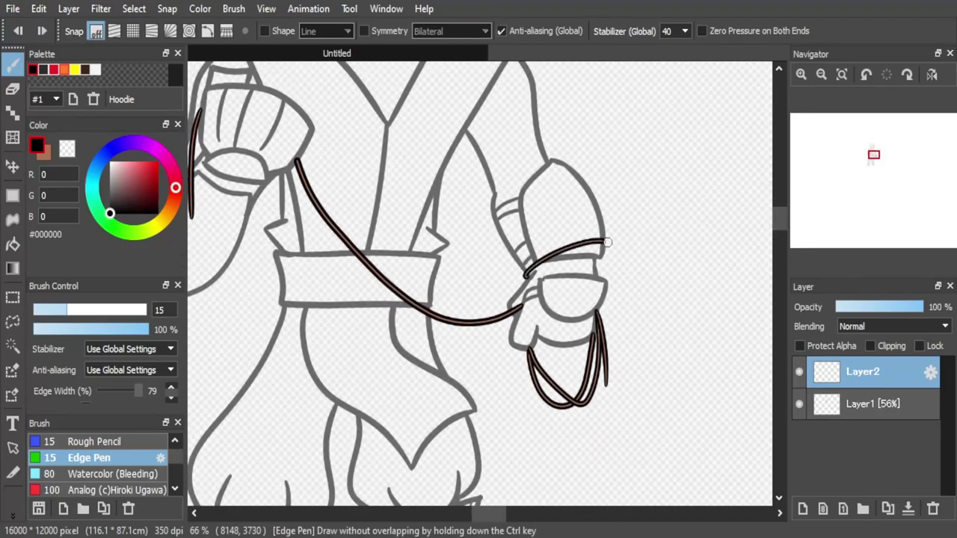
mouse_move(520, 272)
left_mouse_down()
mouse_move(610, 232)
mouse_move(609, 217)
left_mouse_up()
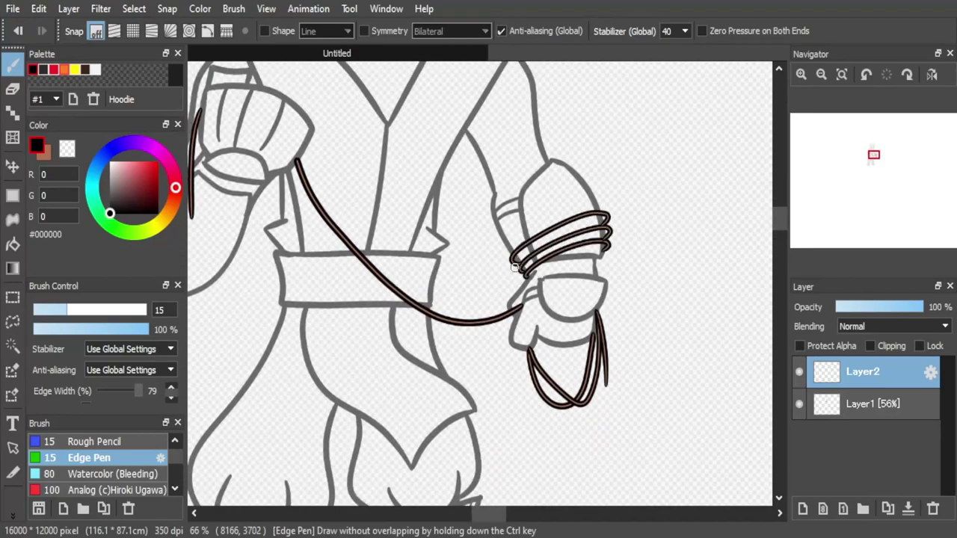
Step: Add a new layer and draw a ring at the rope's hanging end with the 15 px Pen
left_click_drag(495, 514, 483, 514)
left_click_drag(779, 218, 779, 215)
scroll(112, 463, "up", 1)
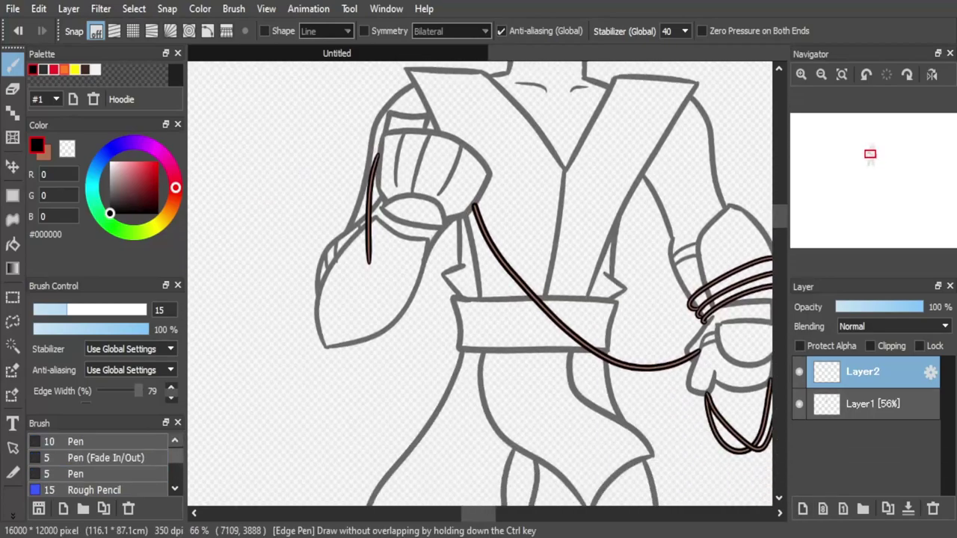
scroll(105, 471, "up", 1)
left_click(105, 490)
left_click(104, 458)
left_click(803, 509)
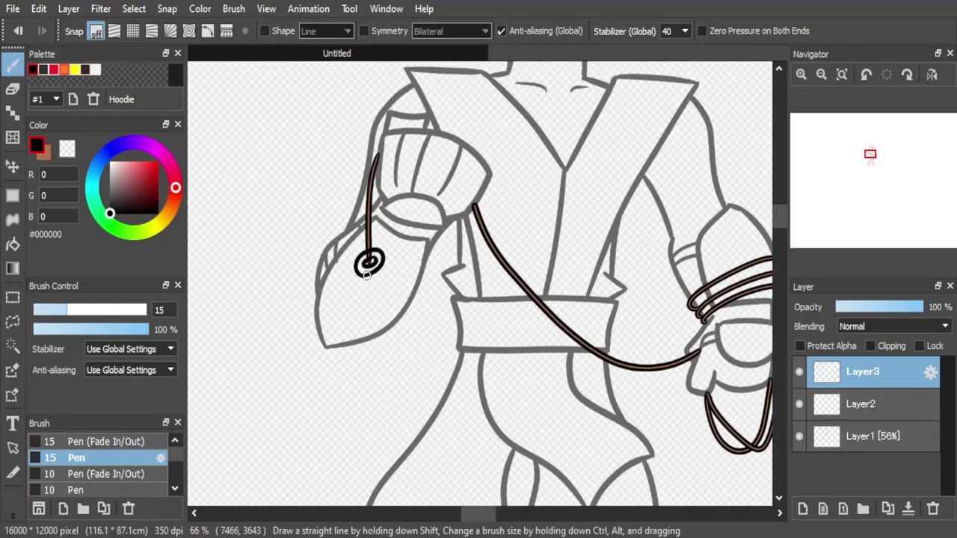
Step: Draw the kunai's handle and diamond blade below the ring, adding thin facet lines with the 10 px Pen (Fade In/Out)
left_click_drag(352, 345, 381, 401)
left_click_drag(381, 401, 402, 327)
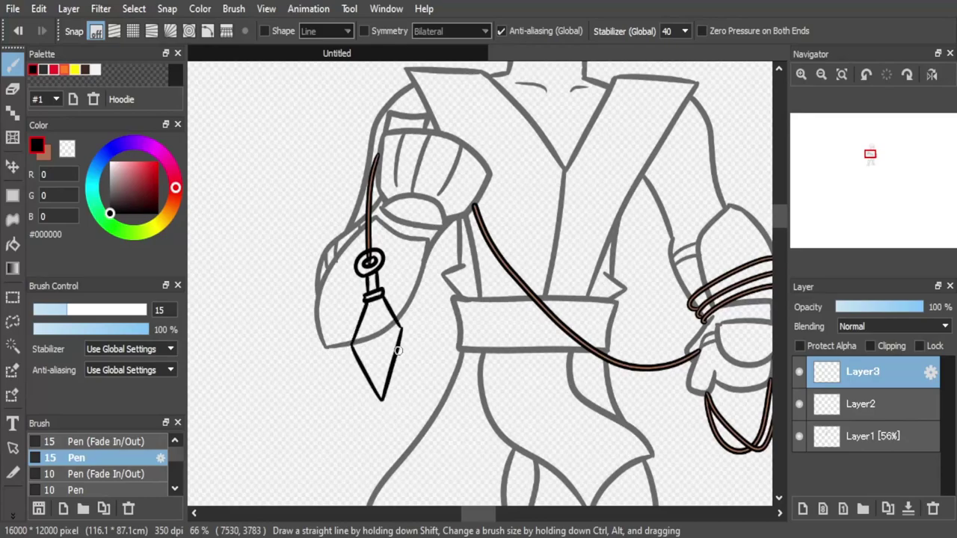
scroll(105, 460, "down", 1)
left_click(104, 458)
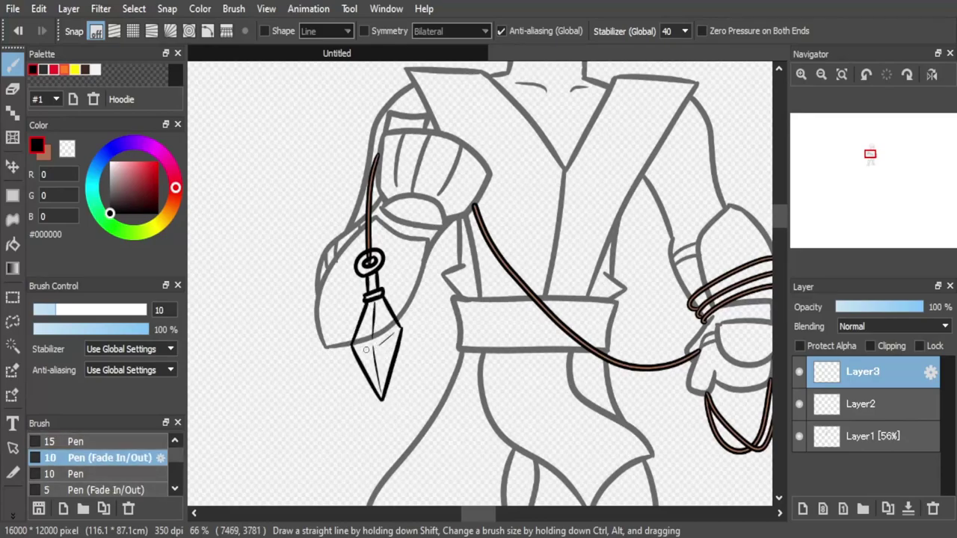
Step: Set the secondary colour to white and erase the rope inside the kunai's ring on Layer2 with the transparent 15 px Pen
left_click(46, 155)
left_click(110, 162)
left_click(37, 145)
left_click(67, 148)
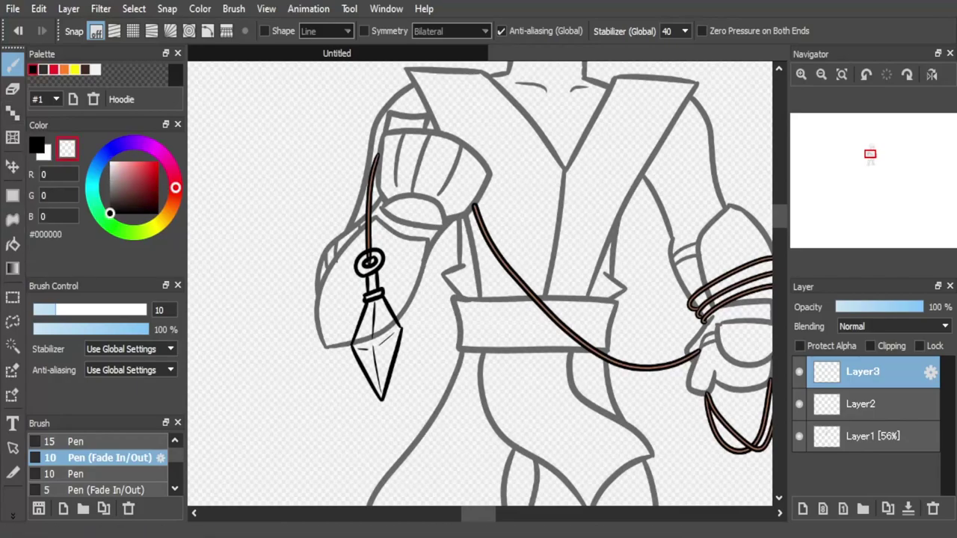
left_click(90, 442)
left_click(863, 405)
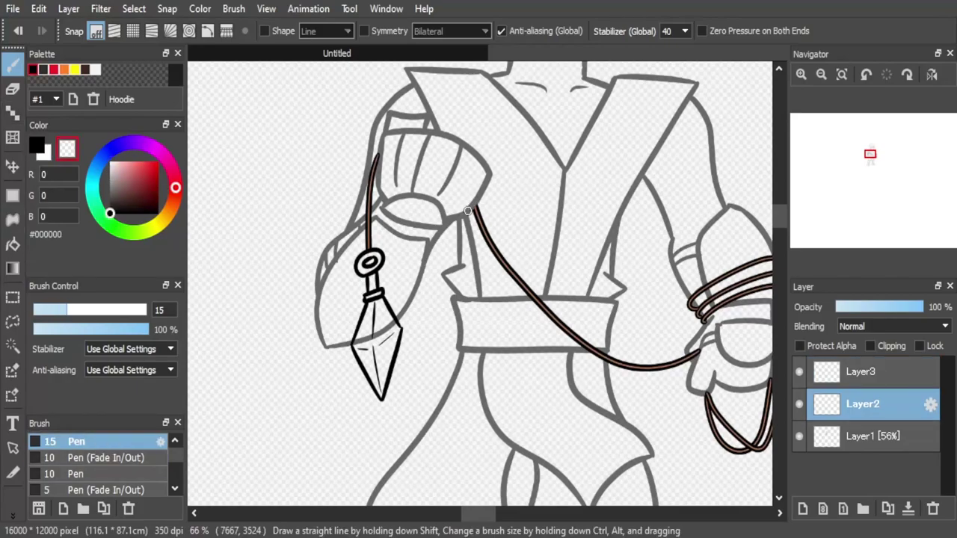
Step: Clean up the rope ends where they meet the two hands on Layer2
left_click(18, 31)
left_click_drag(381, 156, 379, 179)
left_click(18, 30)
left_click_drag(464, 213, 476, 202)
left_click_drag(480, 514, 495, 514)
left_click(18, 30)
left_click_drag(517, 381, 519, 372)
Step: Restore Layer1's opacity to 100%
left_click(872, 437)
left_click_drag(898, 307, 927, 307)
left_click_drag(499, 514, 481, 514)
scroll(527, 505, "right", 4)
left_click(860, 404)
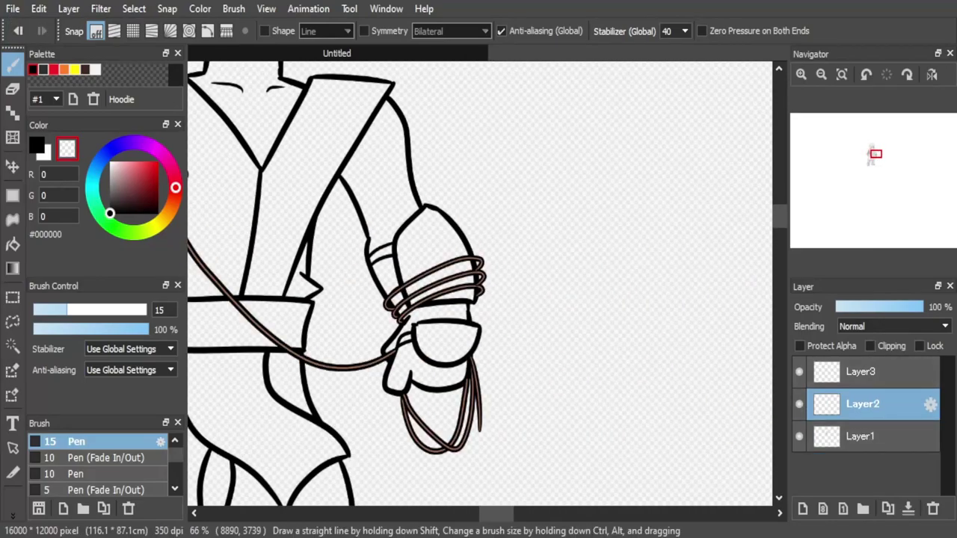
left_click(891, 308)
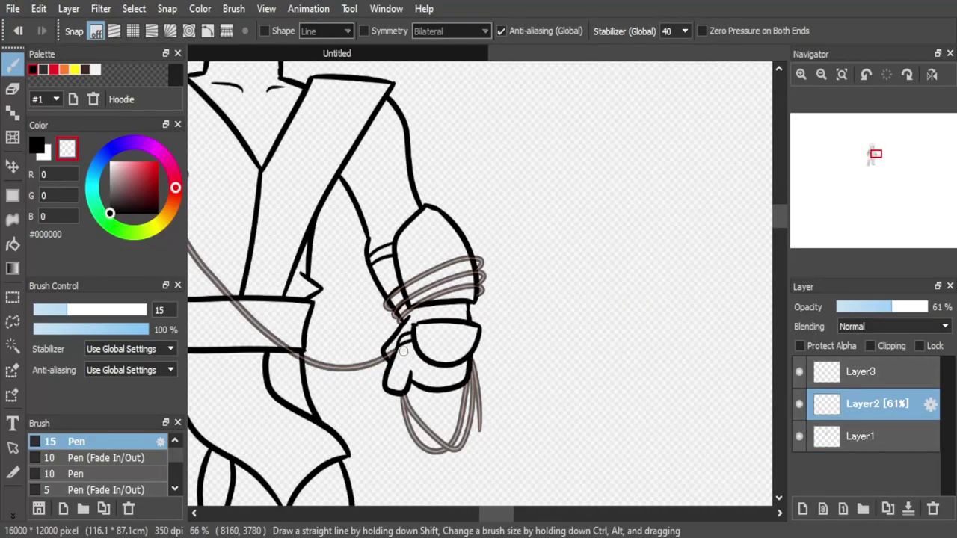
left_click(923, 307)
left_click_drag(486, 514, 470, 514)
Step: Erase the arm outline behind the kunai blade on Layer1 and try a grey bucket fill on the blade
left_click(867, 437)
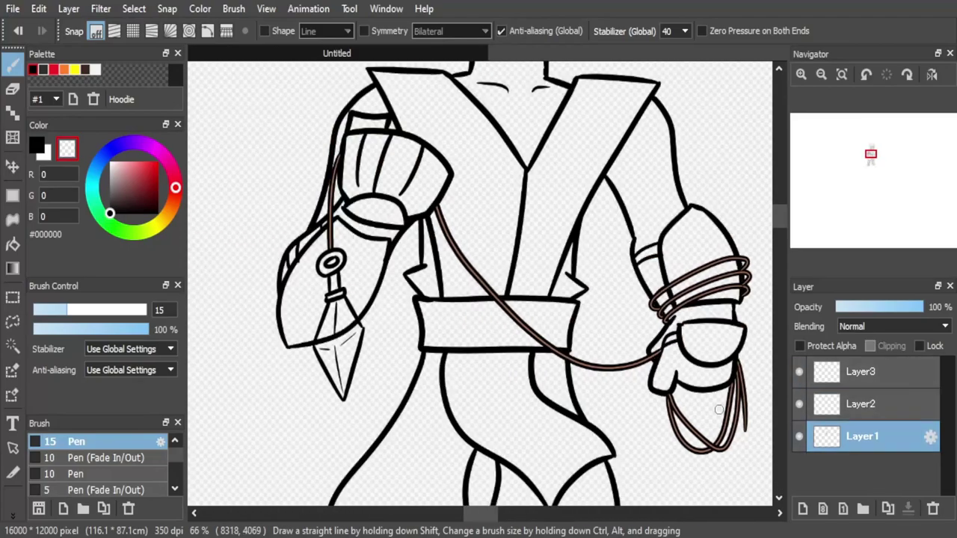
left_click_drag(110, 199, 109, 182)
left_click(12, 245)
left_click(338, 337)
mouse_move(779, 216)
left_mouse_down()
mouse_move(779, 228)
mouse_move(779, 216)
left_mouse_up()
Step: Merge the kunai layer into the rope layer, add a new layer above Layer1 and hide Layer2
left_click(871, 372)
left_click(908, 509)
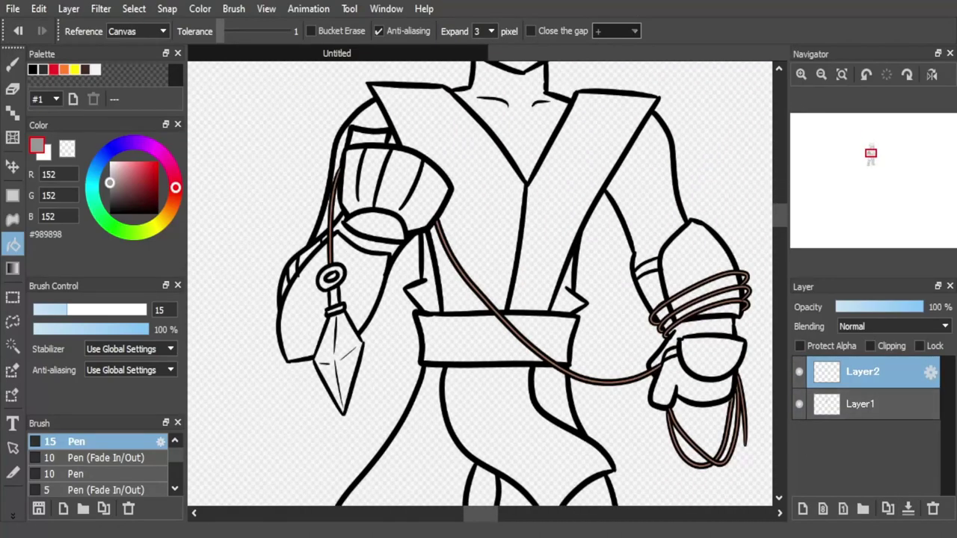
left_click(867, 405)
left_click(803, 509)
left_click(799, 373)
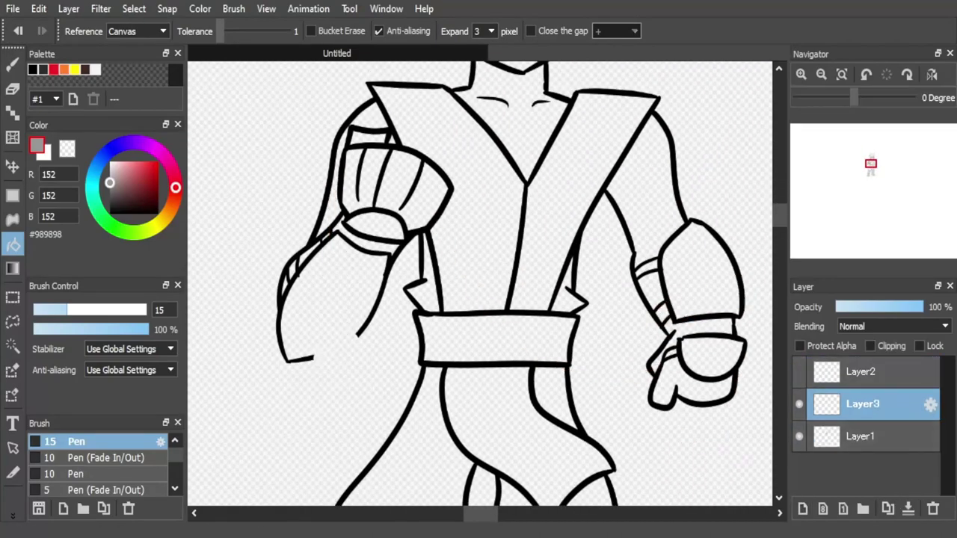
Step: Select both robe lapels and the front cloth flap with the Magic Wand
scroll(711, 235, "down", 2)
left_click_drag(779, 219, 779, 217)
left_click(13, 346)
left_click(479, 262)
left_click(542, 262, "shift")
left_click(492, 408, "shift")
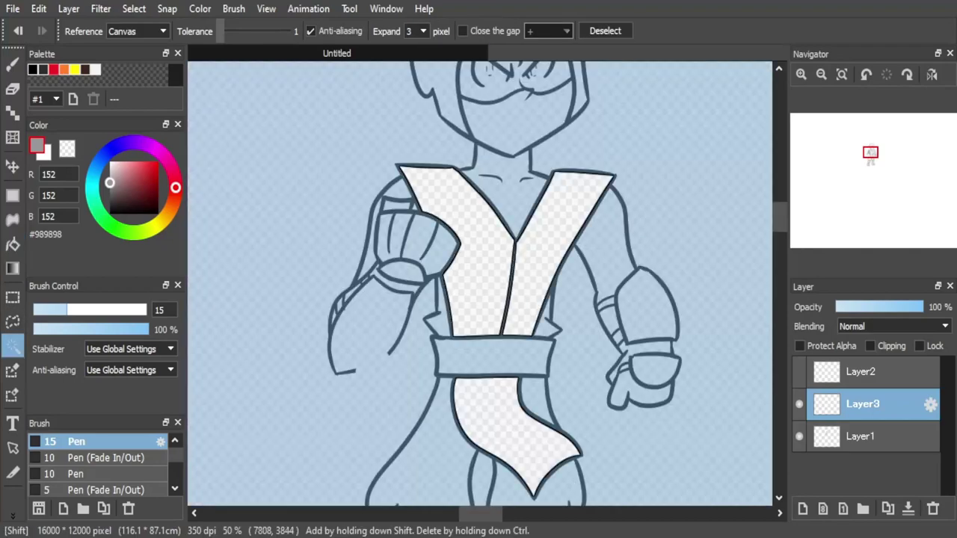
Step: Switch to the brush in black, try the different snap modes and turn on diagonal parallel snapping
left_click(12, 65)
left_click(132, 31)
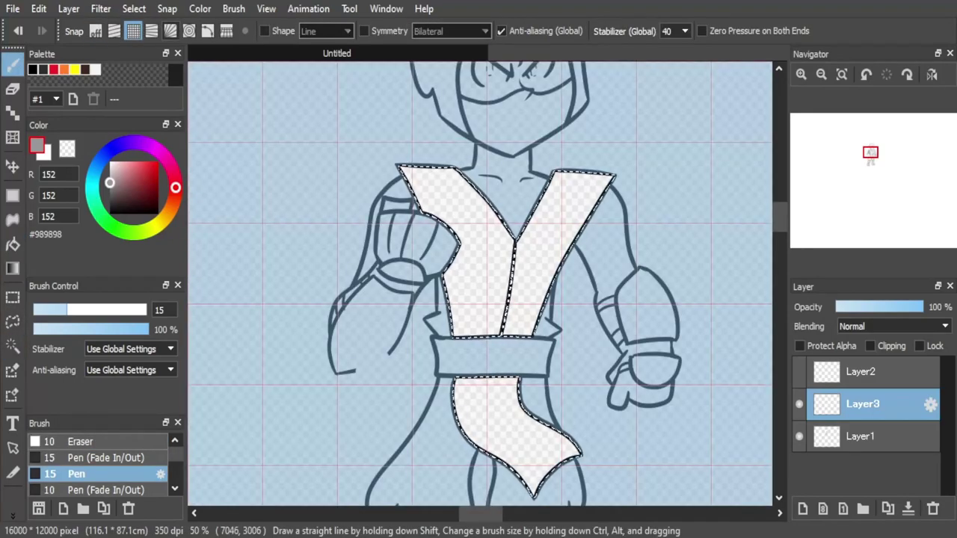
left_click(227, 30)
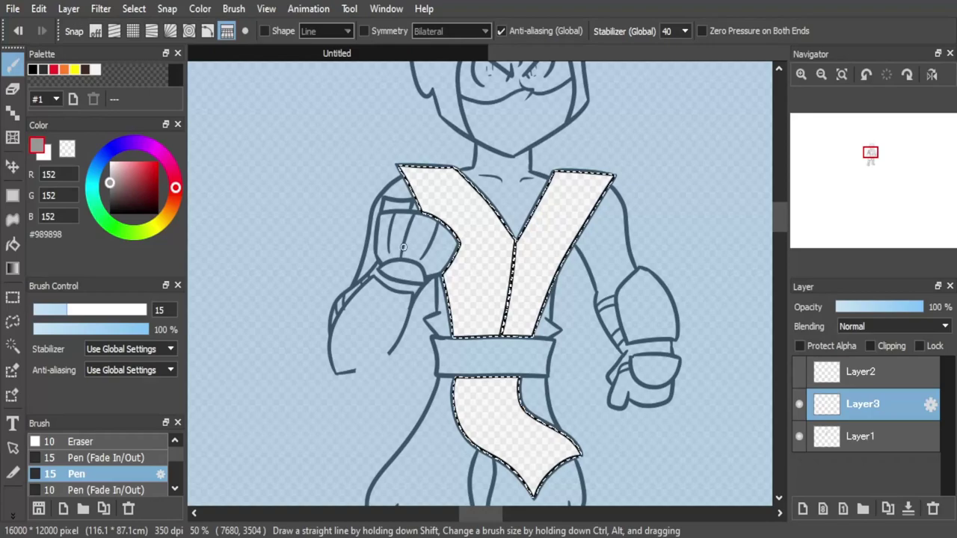
key("ctrl+z")
left_click(33, 70)
left_click_drag(477, 281, 486, 312)
left_click(17, 31)
left_click(208, 31)
left_click(189, 30)
left_click(151, 31)
left_click(95, 31)
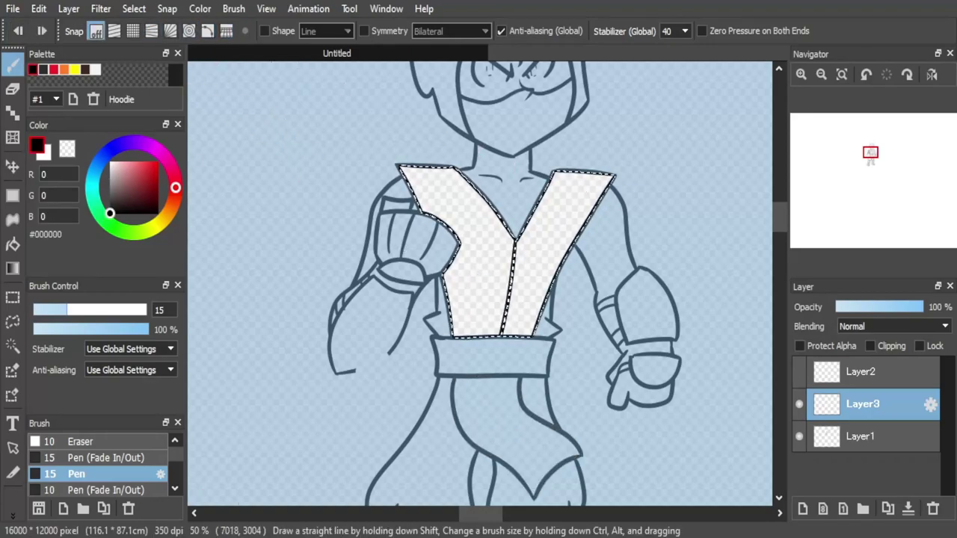
left_click(133, 31)
left_click(114, 30)
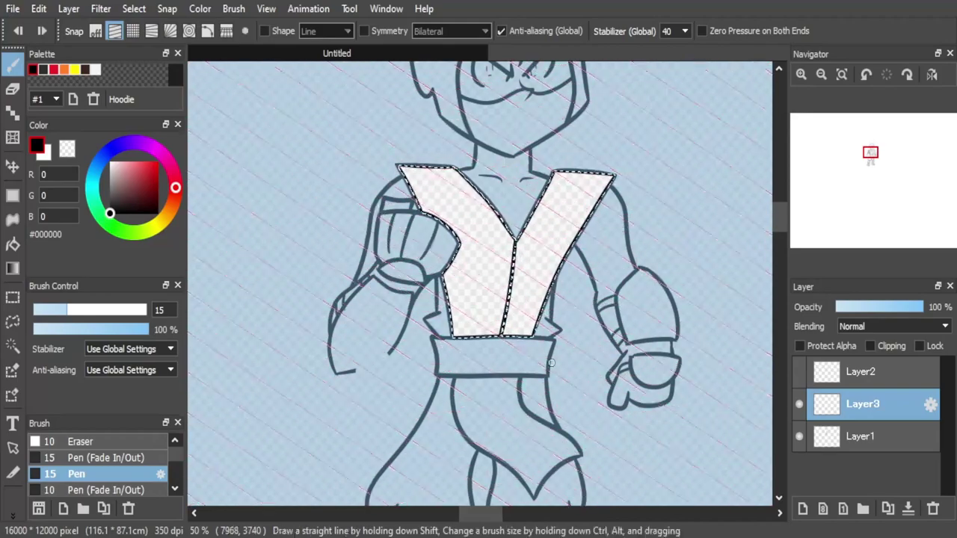
Step: Hatch both robe lapels with evenly spaced parallel diagonal lines on Layer3, using the 5 px Pen
scroll(112, 474, "down", 3)
scroll(112, 464, "up", 1)
left_click(112, 458)
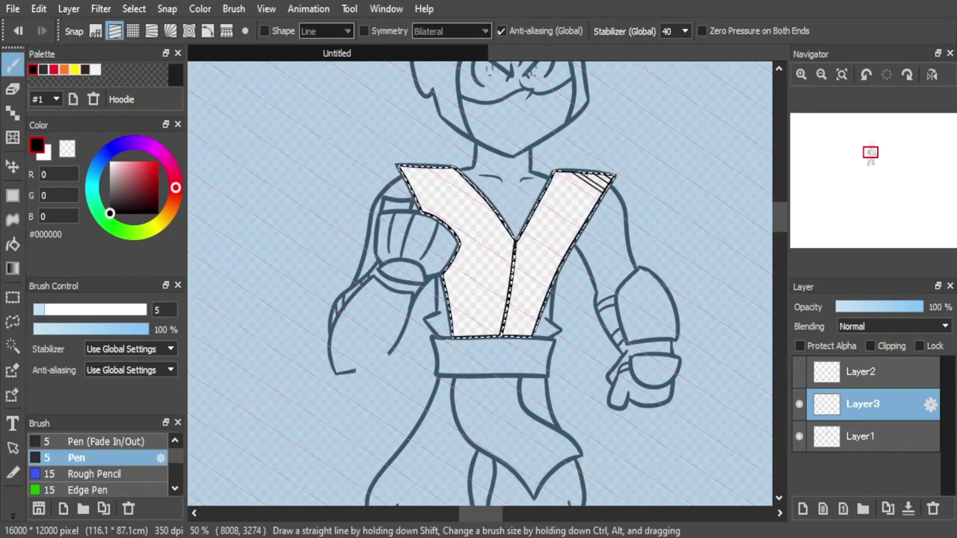
key("ctrl+z")
left_click(866, 75)
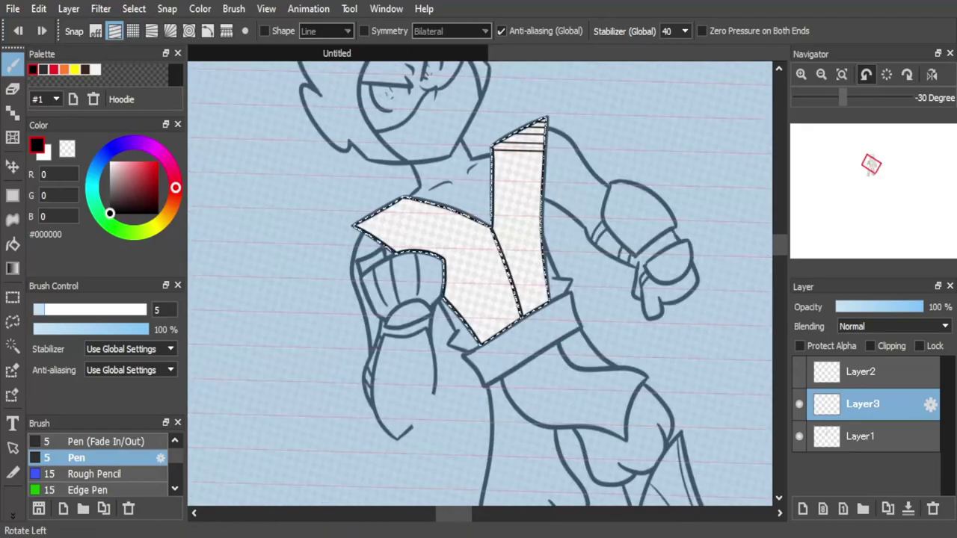
left_click(867, 75)
left_click(907, 74)
left_click_drag(491, 160, 525, 162)
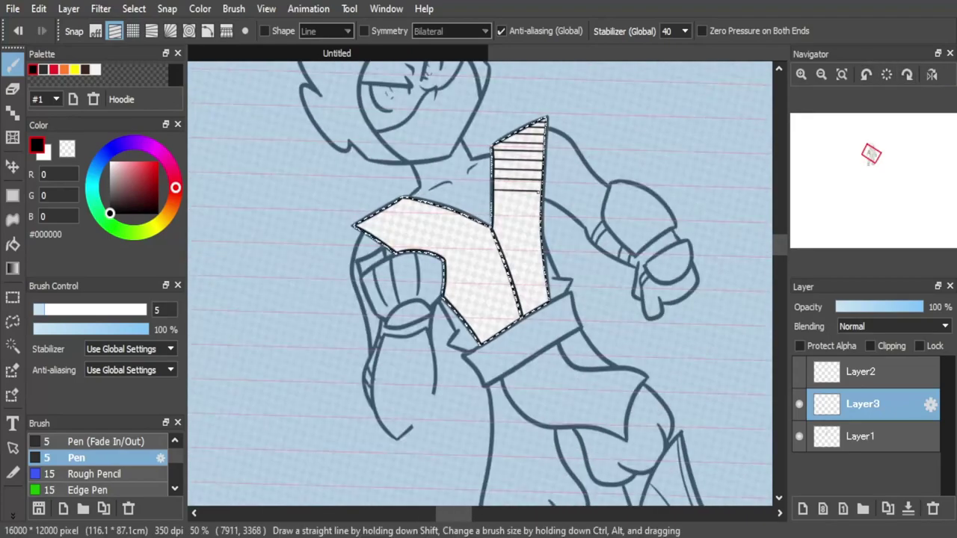
key("ctrl+z")
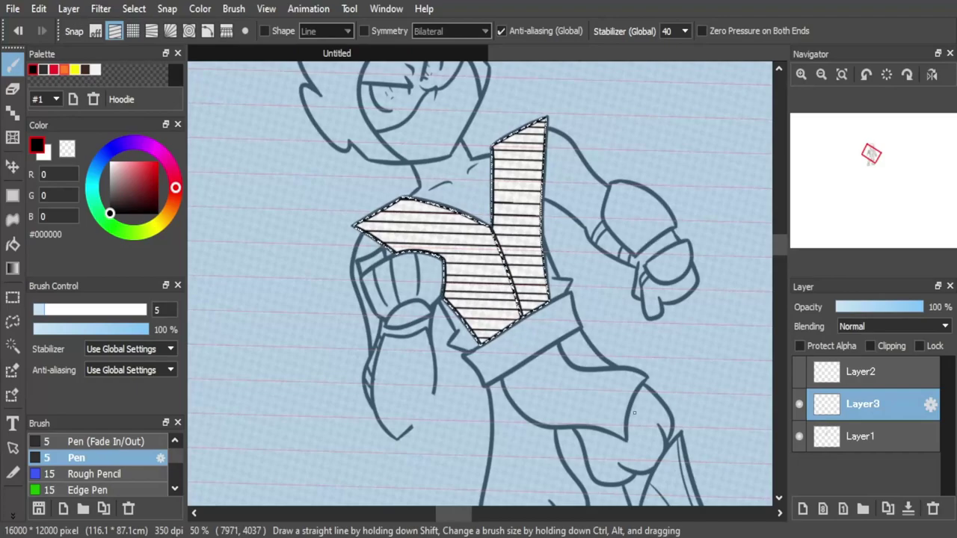
Step: Add the front cloth flap to the selection and hatch it with the same parallel lines
left_click(13, 346)
left_click(550, 407, "shift")
key("b")
left_click_drag(532, 358, 568, 359)
mouse_move(515, 372)
left_mouse_down()
mouse_move(638, 374)
mouse_move(643, 389)
left_mouse_up()
mouse_move(510, 398)
left_mouse_down()
mouse_move(633, 401)
mouse_move(629, 414)
left_mouse_up()
left_click_drag(531, 424, 626, 427)
left_click(887, 75)
left_click(133, 31)
left_click(114, 31)
left_click(246, 31)
left_click(699, 67)
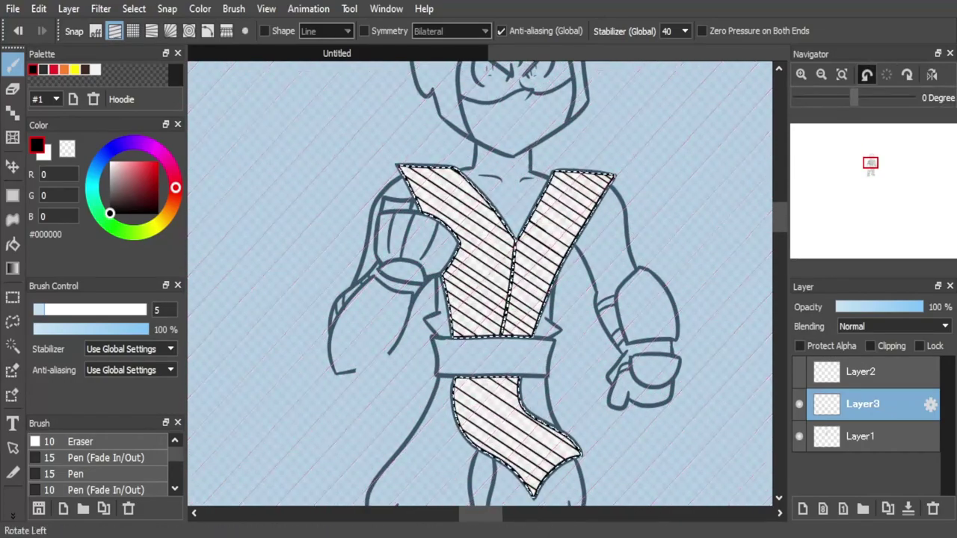
left_click(867, 75)
left_click(907, 75)
left_click(907, 75)
left_click(907, 75)
left_click(867, 75)
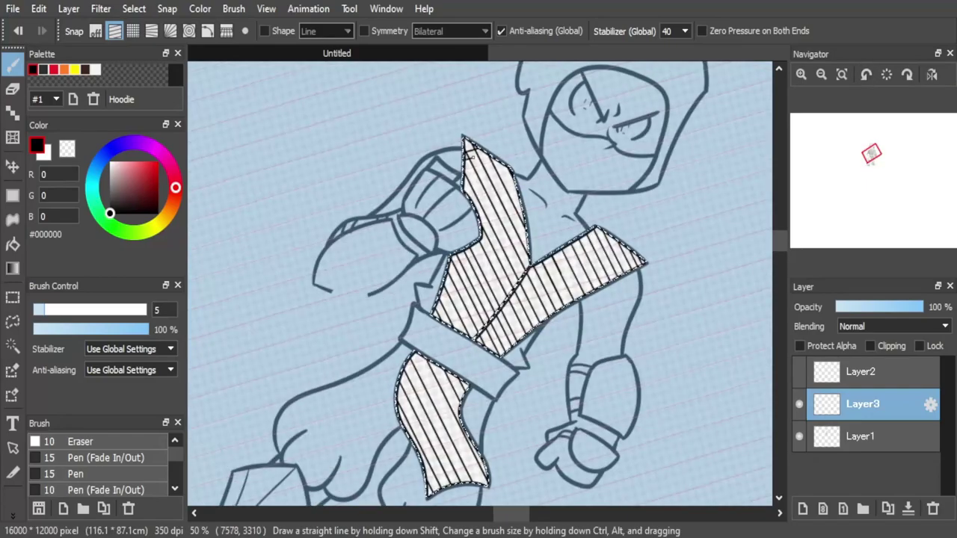
key("ctrl+z")
key("ctrl+z")
Step: Realign the parallel snapping to cross the existing hatching and draw a second set of lines over the lapels and flap
left_click(245, 30)
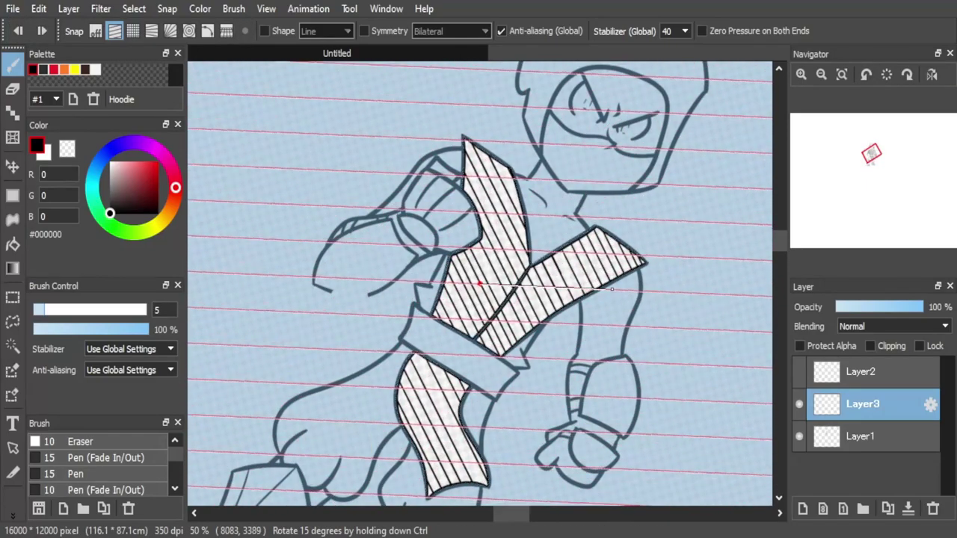
left_click(645, 289)
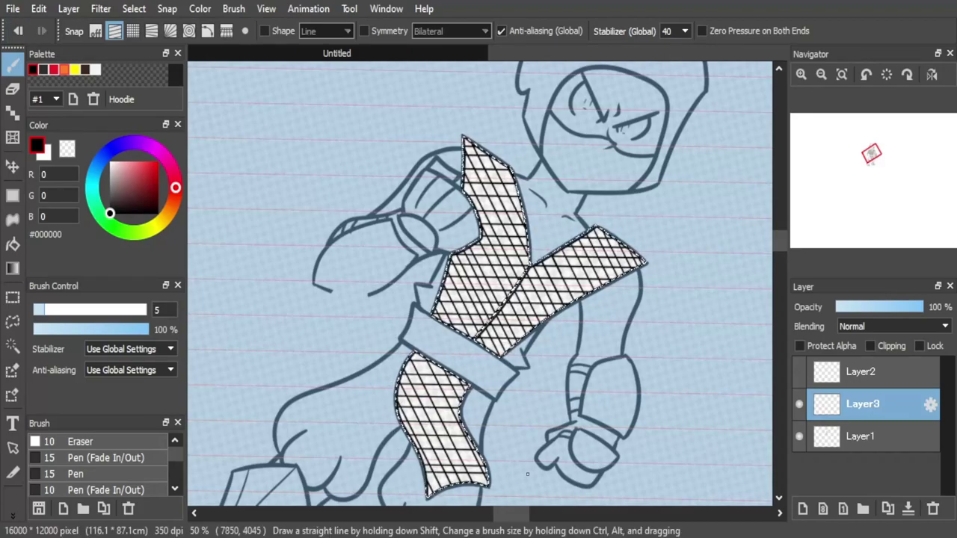
Step: Finish crosshatching the cloth flap, straighten the canvas rotation, turn snapping off and clear the selection
left_click_drag(433, 477, 494, 480)
left_click(887, 74)
left_click(95, 31)
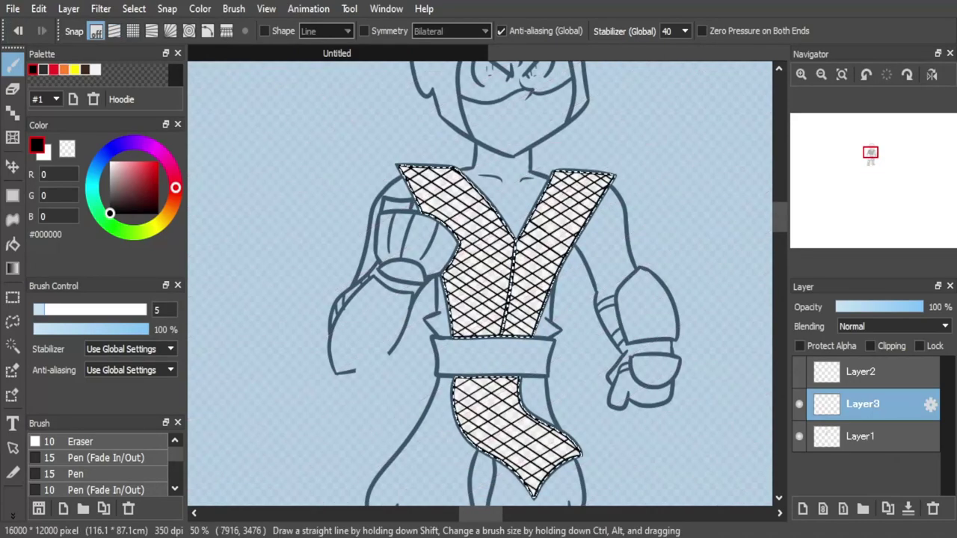
left_click(13, 321)
left_click(419, 445)
Step: Show the rope and kunai on Layer2 again and merge the hatching layer down into Layer1
left_click(799, 372)
scroll(480, 284, "down", 3)
scroll(480, 284, "up", 3)
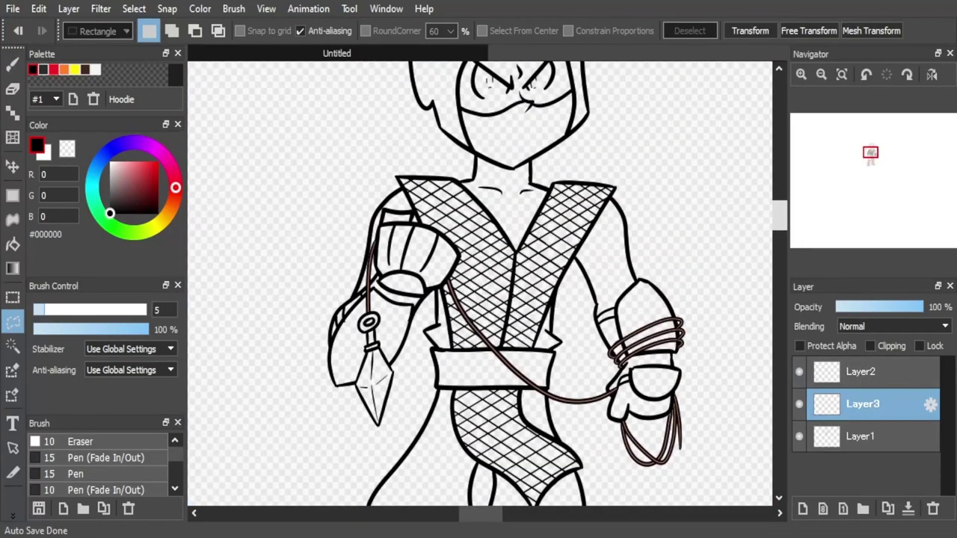
scroll(480, 285, "down", 1)
left_click(861, 372)
left_click(799, 405)
left_click(799, 405)
left_click(863, 405)
left_click(909, 510)
left_click(861, 372)
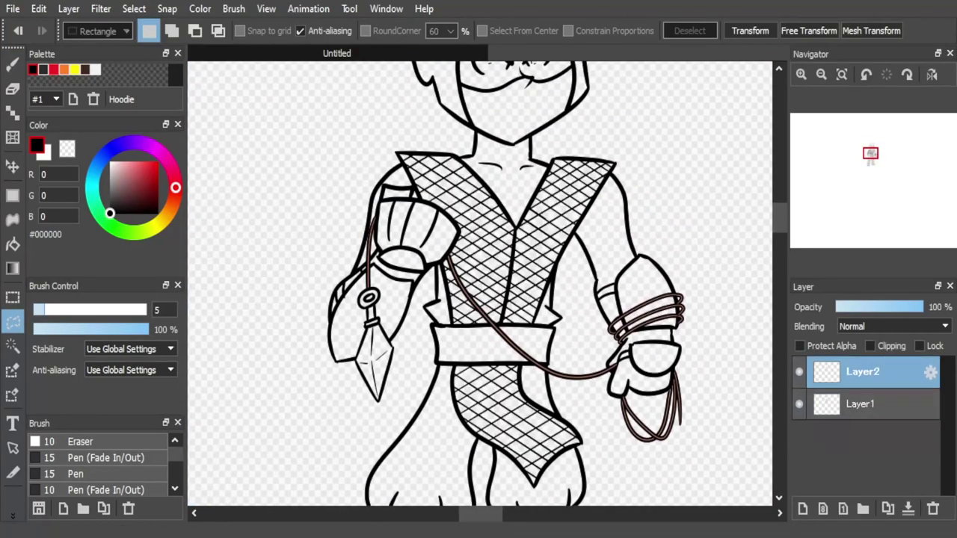
Step: Add a layer beneath Layer1 and fill the hood, neck, torso sides, trousers and one boot with dark grey #2D2D2D
left_click(803, 509)
left_click_drag(862, 371, 863, 453)
mouse_move(780, 219)
left_mouse_down()
mouse_move(780, 209)
mouse_move(780, 239)
left_mouse_up()
left_click(43, 70)
left_click(13, 245)
left_click(484, 114)
left_click(505, 311)
left_click(441, 206)
left_click(549, 212)
left_click(539, 296)
left_click(423, 366)
left_click(523, 396)
left_click(512, 314)
left_click(440, 237)
Step: Close the outline gap at the knee with the 15 px Pen and fill the other boot and both soles dark grey
left_click(13, 65)
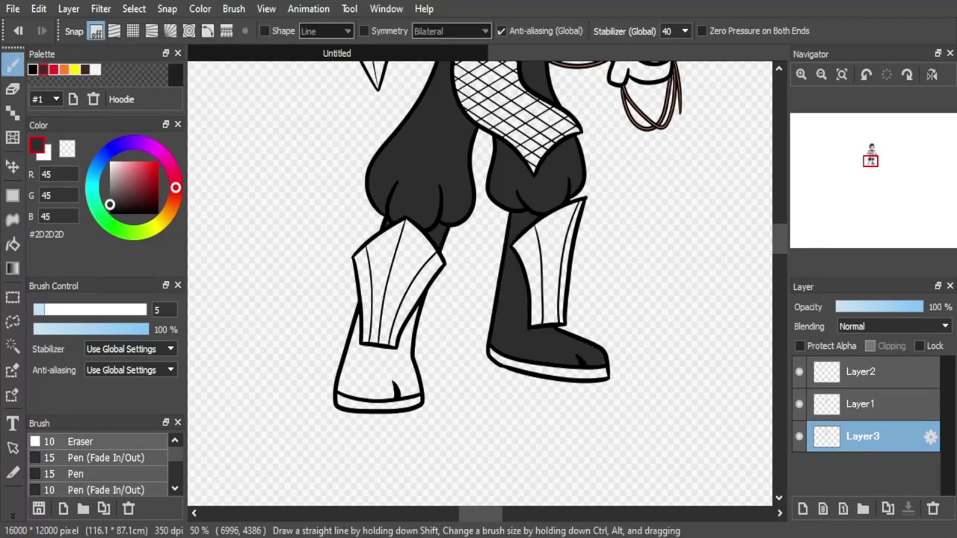
left_click(76, 474)
left_click(390, 220)
left_click(13, 245)
left_click(376, 370)
left_click(380, 404)
left_click(564, 370)
Step: Hide Layer2 and fill the lowered arm's guard and hand plate and the raised arm's wrist plate and straps dark grey
left_click_drag(780, 239, 780, 220)
scroll(479, 285, "down", 1)
left_click(800, 372)
left_click(647, 246)
left_click(655, 308)
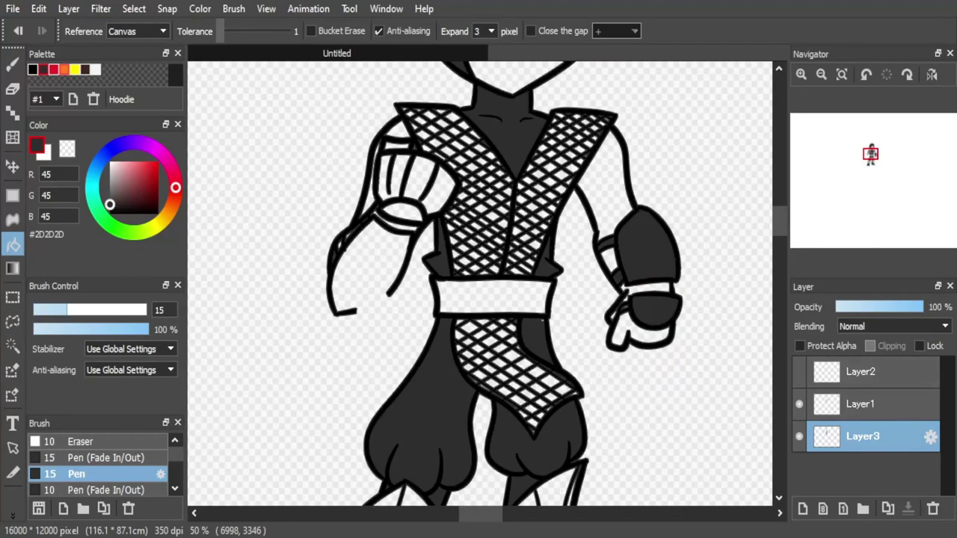
left_click(402, 211)
left_click(340, 245)
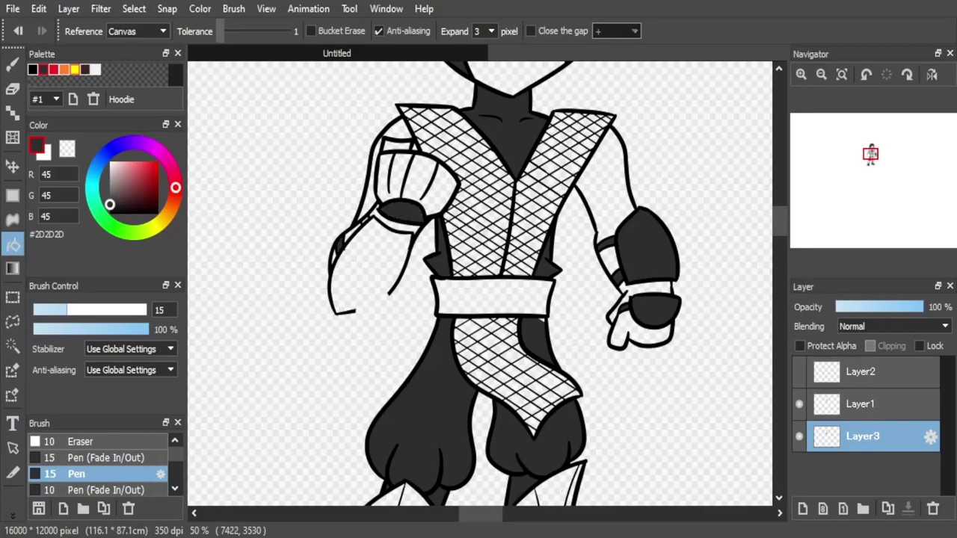
Step: Patch the raised forearm's outline with the Pen, show Layer2 and fill the forearm guard around the kunai dark grey
left_click(13, 65)
left_click(367, 218)
left_click(799, 372)
left_click(13, 244)
left_click(348, 277)
left_click(388, 258)
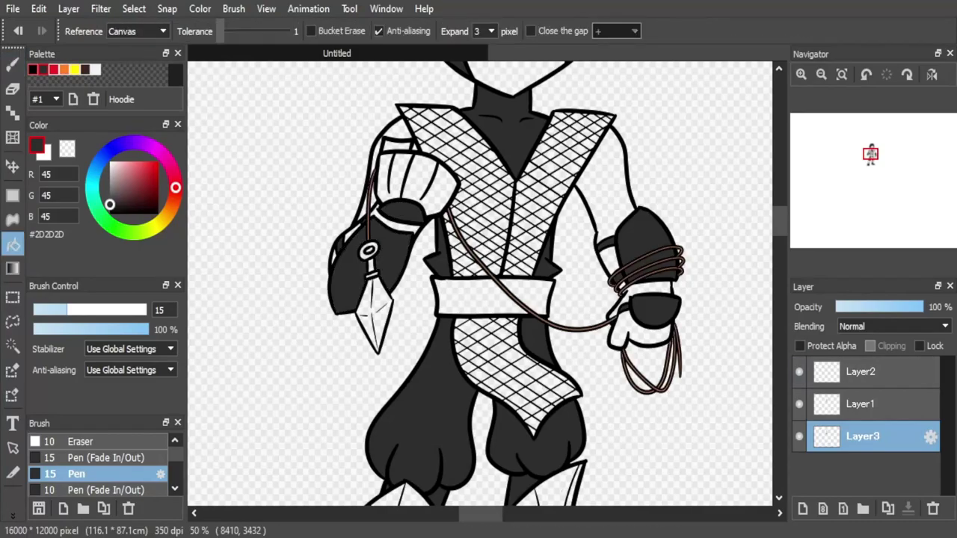
Step: Hide Layer2, choose tan #A49075 from palette #2, close the eye outlines and fill the face around the eyes
left_click(799, 371)
left_click_drag(780, 222, 780, 207)
left_click(56, 99)
left_click(46, 116)
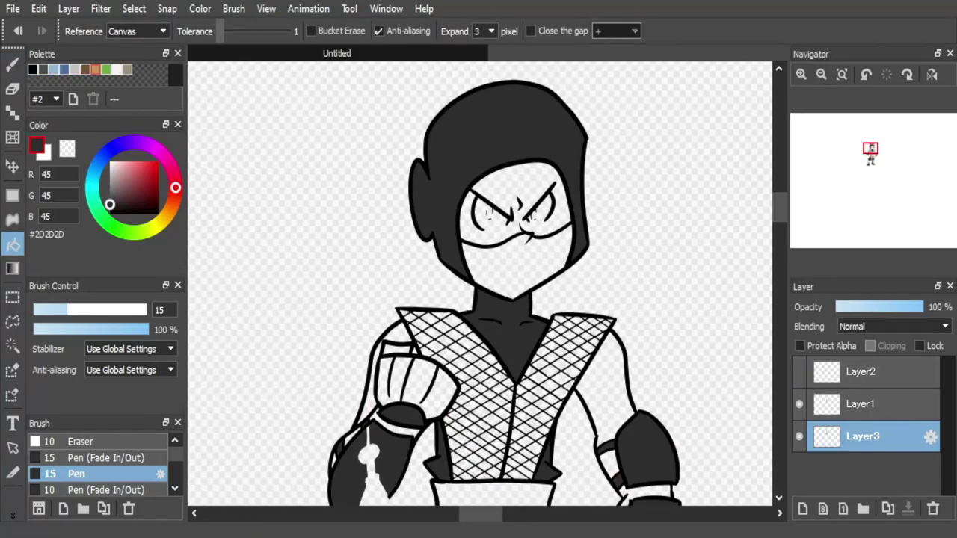
left_click(128, 70)
key("b")
left_click_drag(481, 233, 503, 232)
left_click(12, 245)
left_click(514, 185)
Step: Fill the skin of both arms, hands and fingers with the same tan #A49075
left_click_drag(780, 207, 780, 219)
left_click(611, 217)
left_click(609, 294)
left_click(649, 370)
left_click(393, 259)
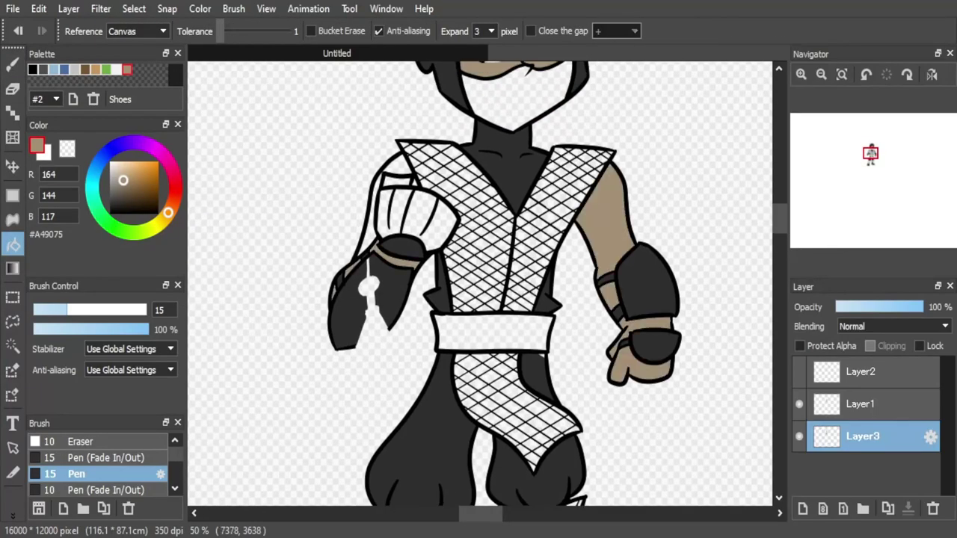
left_click(441, 225)
left_click(385, 213)
left_click(396, 182)
left_click(393, 166)
left_click(370, 213)
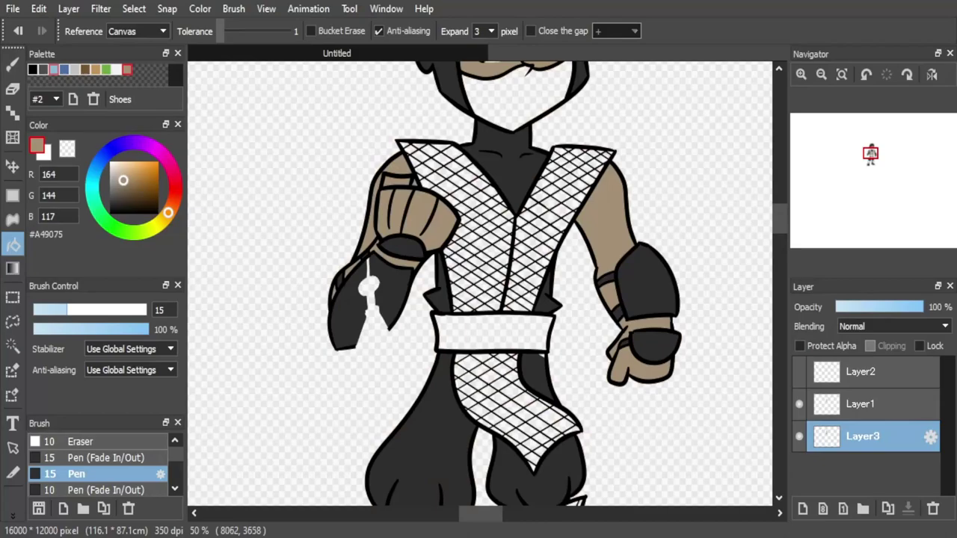
Step: Sample the dark grey and paint over the unfilled spot below the belt beside the cloth flap
right_click(535, 367)
left_click(13, 65)
left_click_drag(540, 354, 547, 358)
left_click_drag(779, 214, 780, 219)
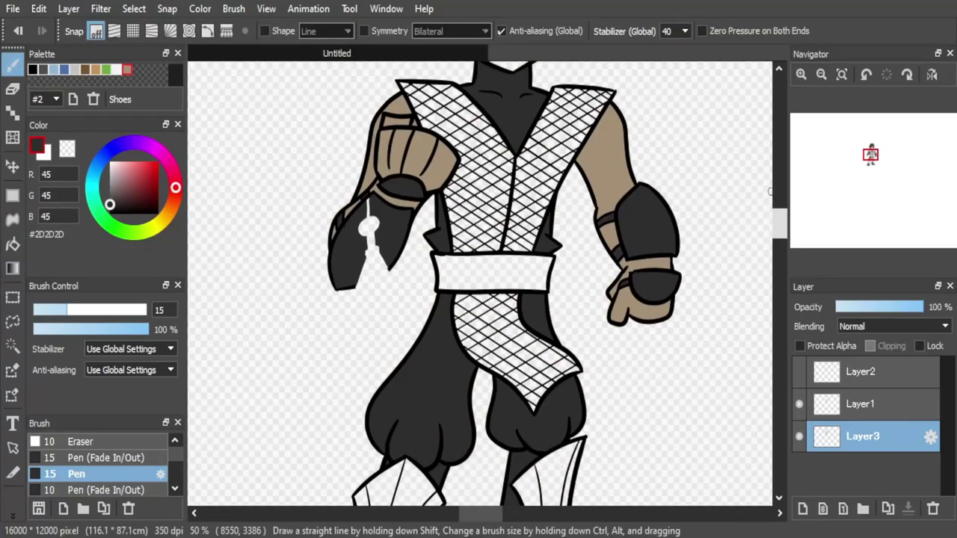
Step: Fill the eyes with off-white #F3F3F3 and sample the tan skin colour for touching up the face
scroll(770, 191, "up", 3)
left_click(116, 69)
left_click(12, 244)
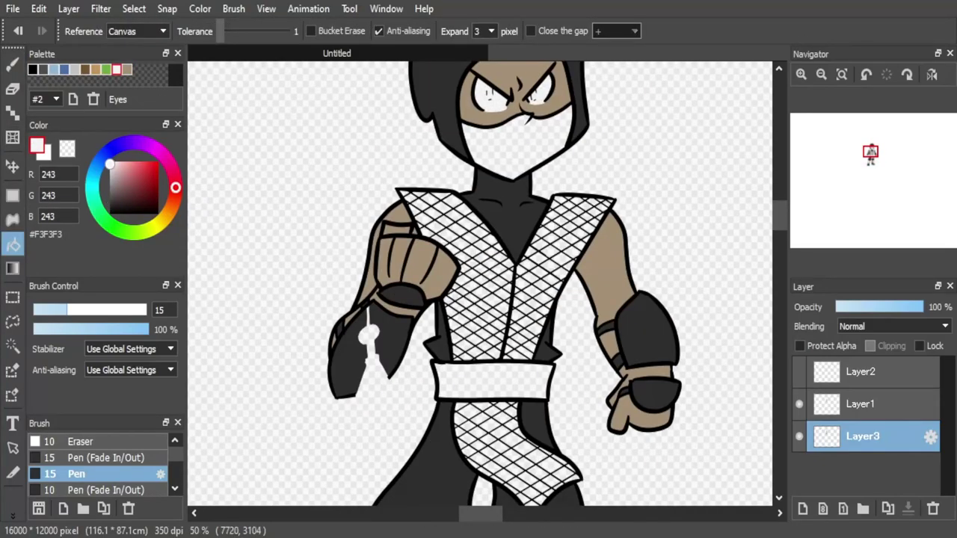
key("b")
left_click(527, 107, "alt")
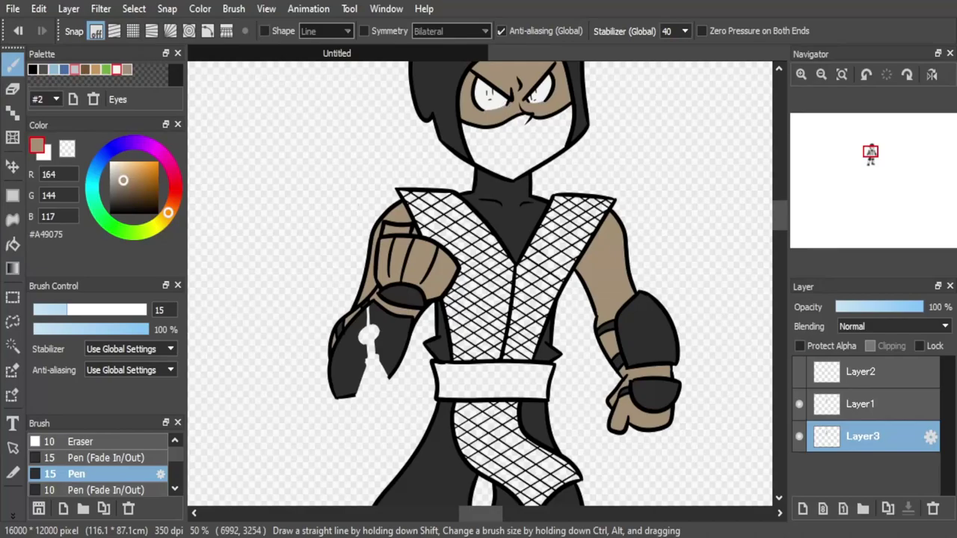
Step: Switch to palette #1 and adjust its yellow into golden yellow #D0AB2C
left_click(46, 98)
left_click(44, 113)
left_click(74, 69)
left_click_drag(157, 163, 147, 171)
left_click_drag(157, 225, 163, 220)
left_click(148, 172)
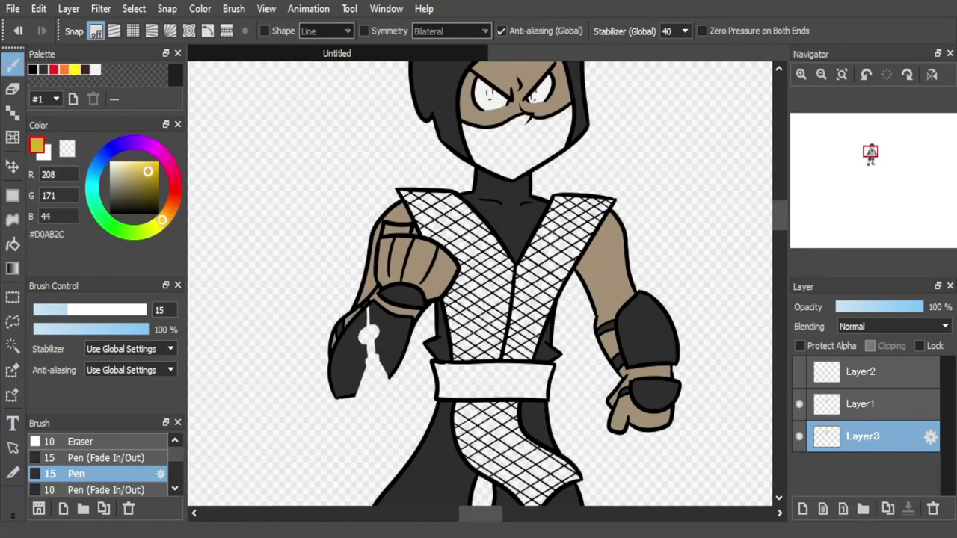
Step: Fill the mask, belt and every section of both shin guards with golden yellow
left_click(12, 244)
left_click(512, 142)
scroll(509, 187, "down", 5)
left_click(497, 201)
left_click(363, 448)
left_click(384, 445)
left_click(529, 426)
left_click(552, 426)
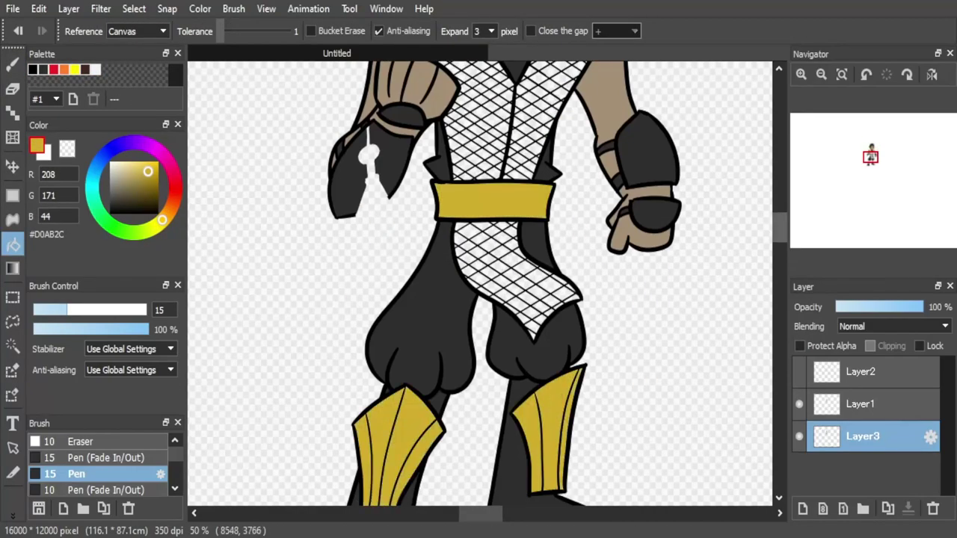
scroll(479, 284, "down", 2)
Step: Trace golden yellow along the inside edges of both robe lapels with the 15 px Pen
scroll(479, 284, "up", 5)
key("b")
left_click_drag(556, 211, 524, 271)
mouse_move(592, 212)
left_mouse_down()
mouse_move(568, 208)
mouse_move(575, 263)
mouse_move(587, 253)
mouse_move(526, 380)
mouse_move(572, 209)
mouse_move(517, 368)
mouse_move(520, 359)
mouse_move(453, 364)
mouse_move(501, 365)
left_mouse_up()
mouse_move(422, 244)
left_mouse_down()
mouse_move(463, 278)
mouse_move(445, 313)
mouse_move(456, 366)
mouse_move(463, 315)
left_mouse_up()
left_click_drag(449, 205, 505, 267)
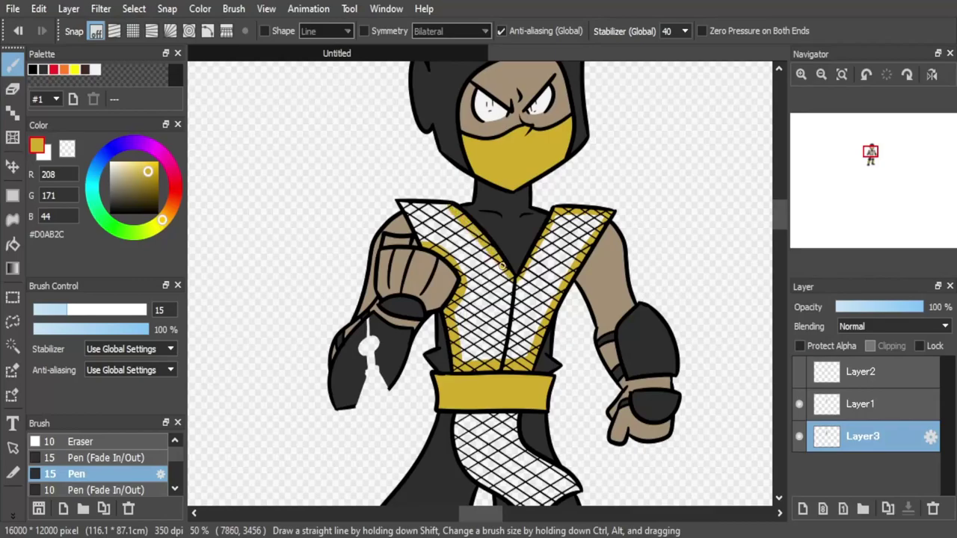
mouse_move(451, 208)
left_mouse_down()
mouse_move(404, 204)
mouse_move(448, 213)
mouse_move(419, 233)
left_mouse_up()
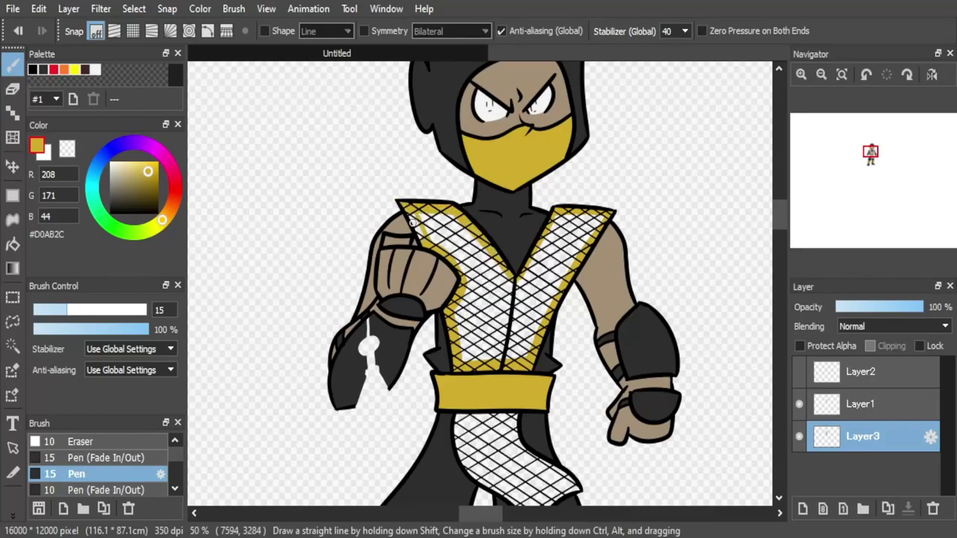
Step: Trace golden yellow along the inside edges of the front cloth flap
scroll(425, 226, "down", 3)
mouse_move(513, 297)
left_mouse_down()
mouse_move(520, 333)
mouse_move(574, 371)
left_mouse_up()
left_click_drag(454, 299, 513, 302)
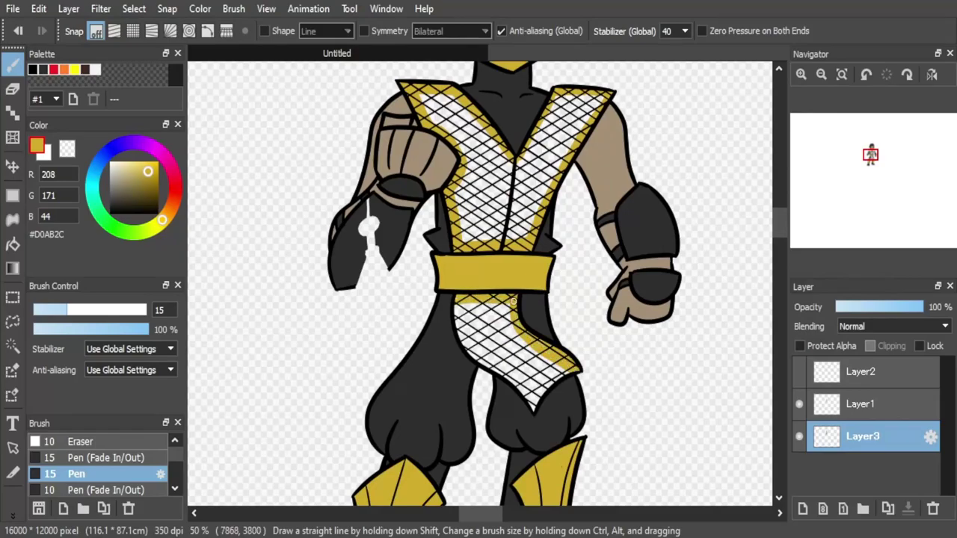
left_click_drag(479, 363, 458, 324)
mouse_move(480, 359)
left_mouse_down()
mouse_move(532, 410)
mouse_move(520, 369)
mouse_move(531, 403)
mouse_move(564, 372)
left_mouse_up()
Step: Hide the line layer, fill the insides of the flap and lapels golden yellow, and show Layer1 and Layer2 again
left_click(799, 372)
left_click(799, 371)
left_click(800, 404)
left_click(12, 245)
left_click(508, 343)
left_click(516, 195)
left_click(799, 371)
left_click(800, 404)
Step: Set the colour to grey #888888 and fill the kunai's ring and blade
left_click_drag(780, 222, 780, 220)
left_click_drag(110, 182, 110, 186)
left_click(363, 264)
left_click(375, 331)
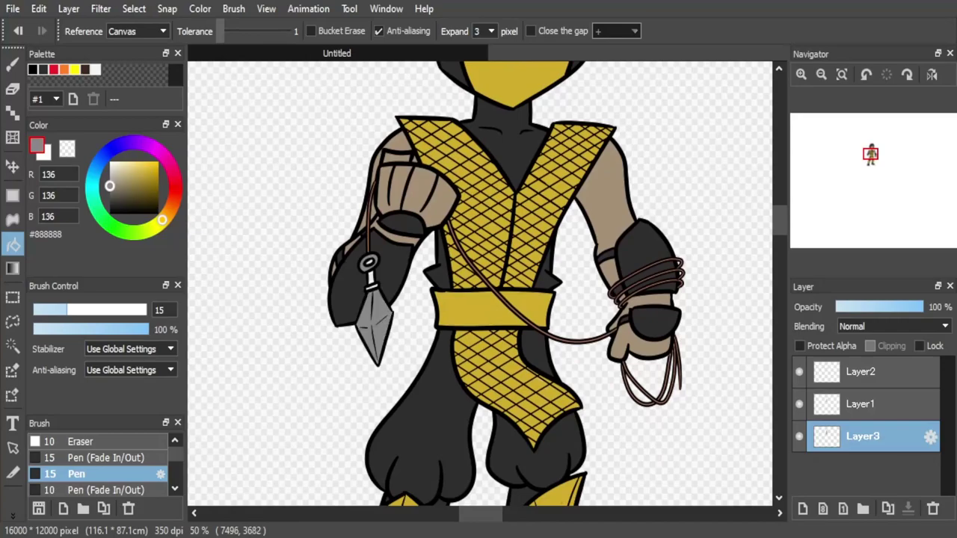
Step: Paint the kunai ring's opening with the sampled dark grey and its handle with the rope's brown #85583F
key("b")
left_click(371, 260, "alt")
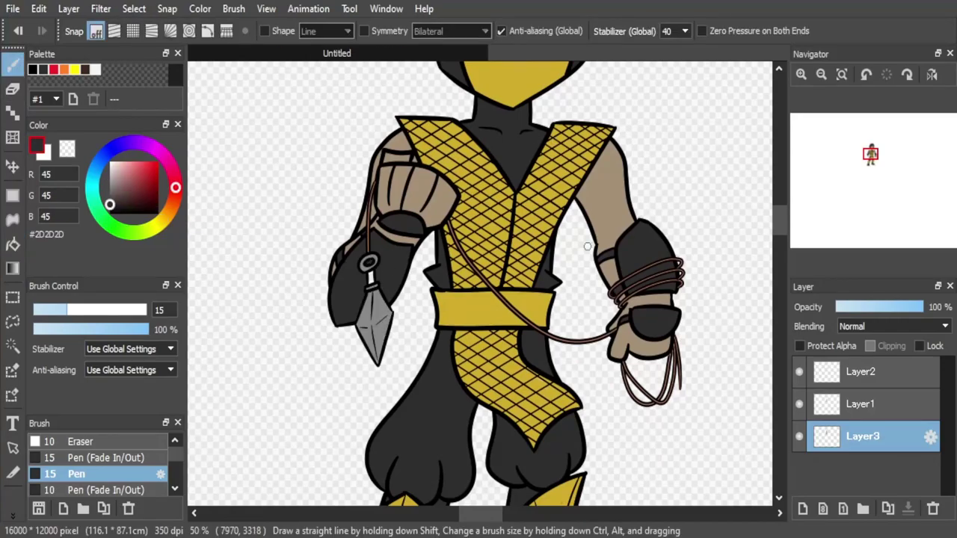
left_click(570, 341, "alt")
scroll(455, 252, "down", 3)
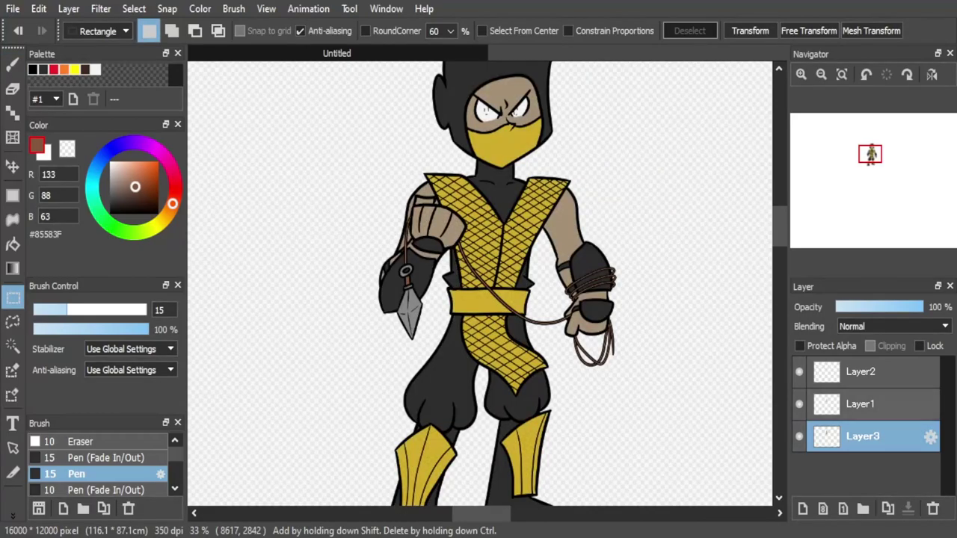
Step: Add two Overlay layers, Layer4 and Layer5, above the colour layer and set both to 51% opacity
left_click(803, 509)
left_click(803, 509)
left_click_drag(948, 422, 947, 442)
left_click(878, 447)
left_click(882, 307)
left_click(878, 415)
left_click_drag(888, 307, 883, 307)
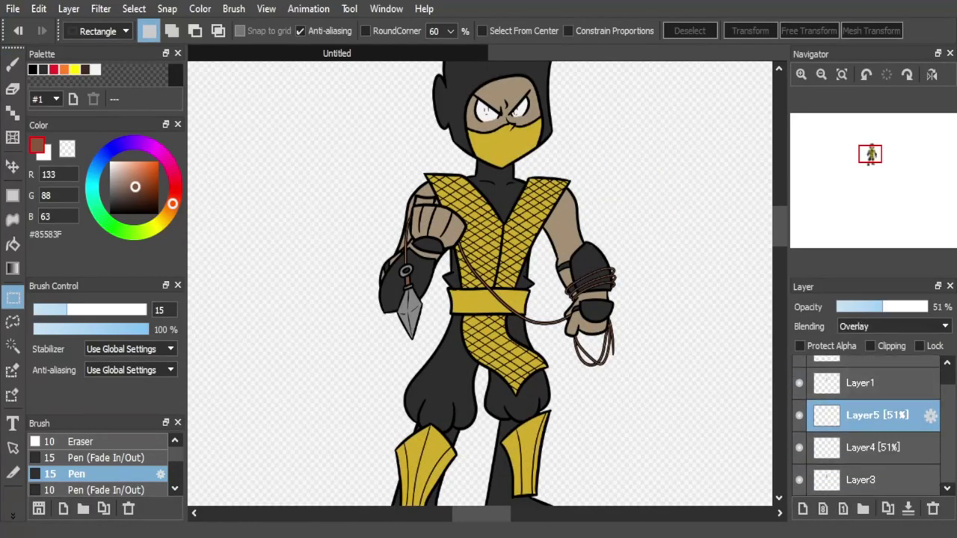
Step: Shade the lower mask, hood edge, forehead, neck and collar opening in black on Layer4
left_click(873, 448)
left_click(33, 69)
left_click(802, 75)
left_click_drag(780, 222, 780, 203)
left_click(802, 74)
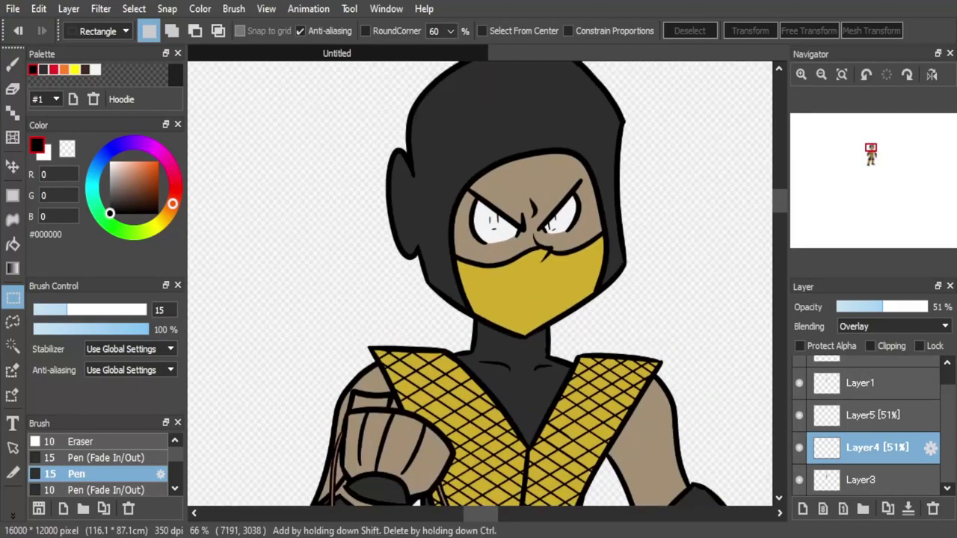
left_click(13, 65)
mouse_move(481, 322)
left_mouse_down()
mouse_move(619, 264)
mouse_move(510, 325)
mouse_move(546, 325)
left_mouse_up()
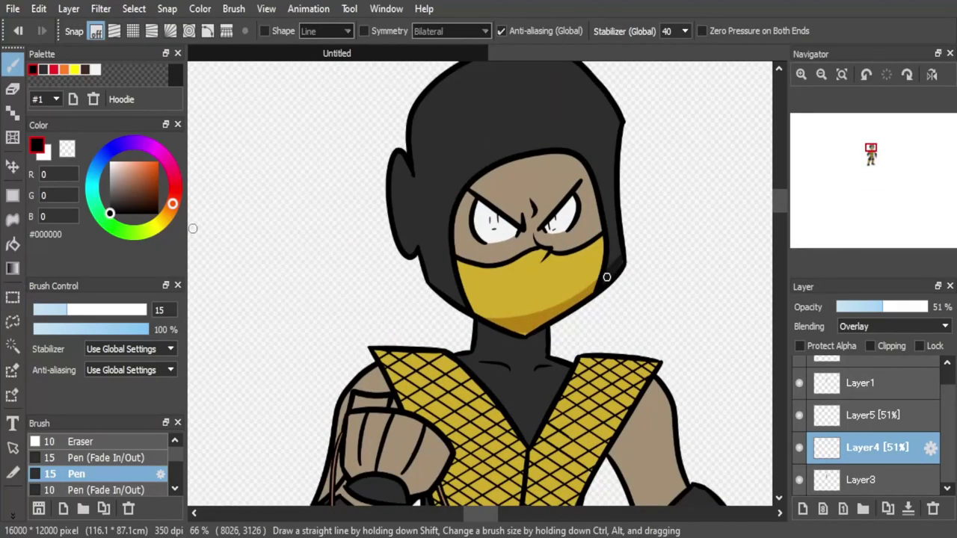
left_click_drag(458, 213, 499, 164)
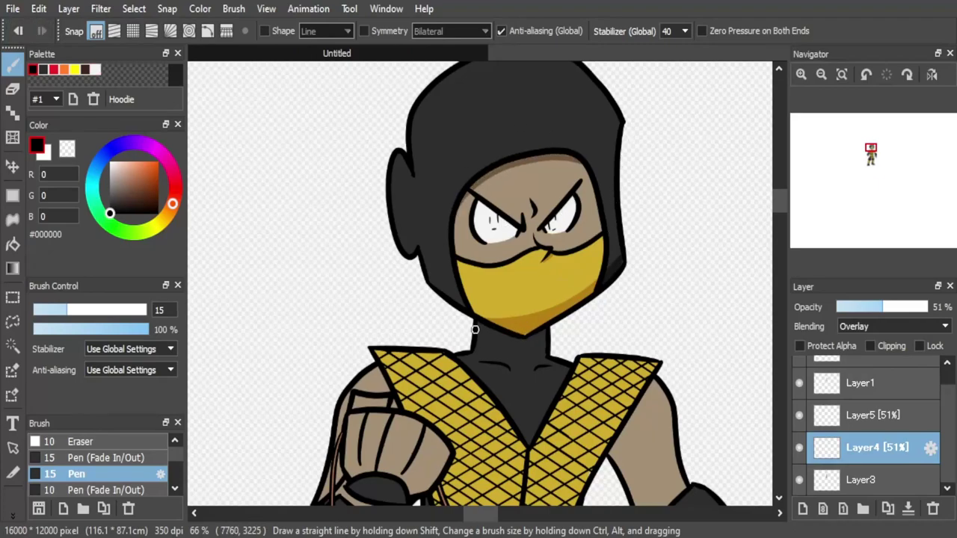
mouse_move(473, 371)
left_mouse_down()
mouse_move(530, 442)
mouse_move(539, 421)
left_mouse_up()
left_click(67, 148)
left_click(36, 146)
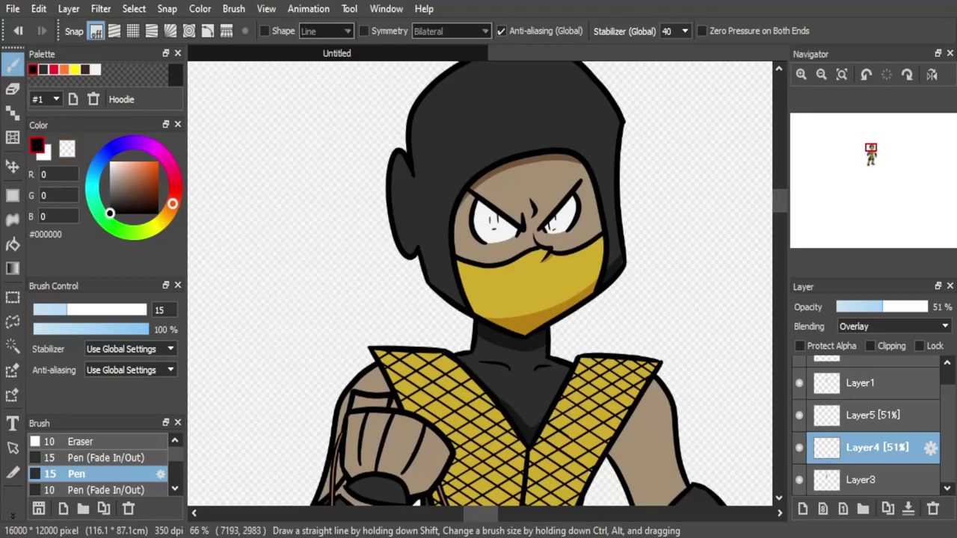
Step: Shade the raised fist and forearm guard and the dark cloth at the sides of the waist
scroll(518, 396, "down", 3)
mouse_move(284, 446)
left_mouse_down()
mouse_move(356, 406)
mouse_move(406, 320)
mouse_move(355, 318)
mouse_move(376, 326)
mouse_move(421, 315)
mouse_move(356, 413)
mouse_move(292, 449)
left_mouse_up()
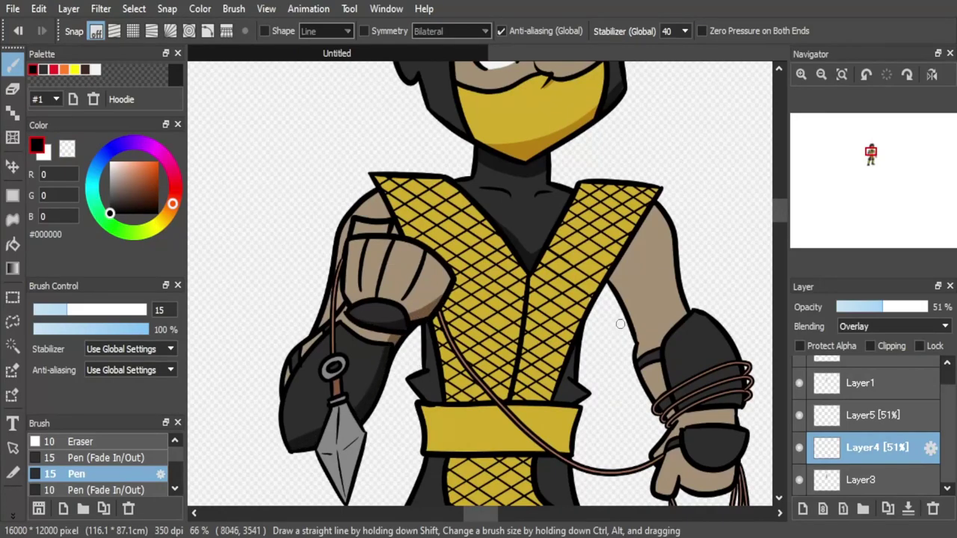
scroll(400, 273, "down", 2)
left_click_drag(565, 332, 570, 294)
left_click_drag(566, 340, 574, 330)
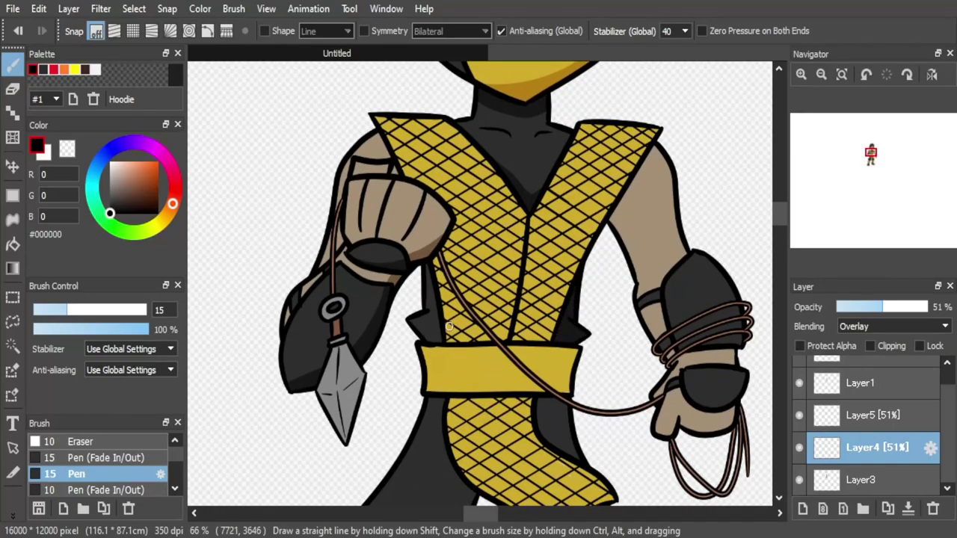
Step: Shade the outer edge of the lapel beside the lowered arm, from the shoulder to the belt
scroll(651, 193, "up", 2)
left_click_drag(648, 206, 524, 398)
mouse_move(591, 291)
left_mouse_down()
mouse_move(562, 359)
mouse_move(547, 396)
left_mouse_up()
Step: Hide the line layer, trim the lapel shading with transparent colour and show the lines again
key("z")
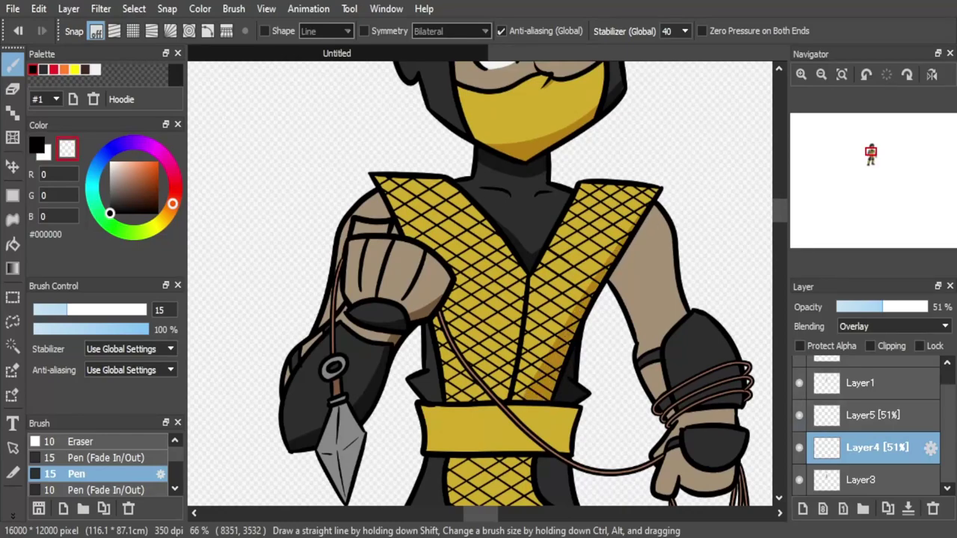
left_click(800, 415)
left_click(800, 415)
left_click(799, 383)
left_click_drag(654, 205, 526, 390)
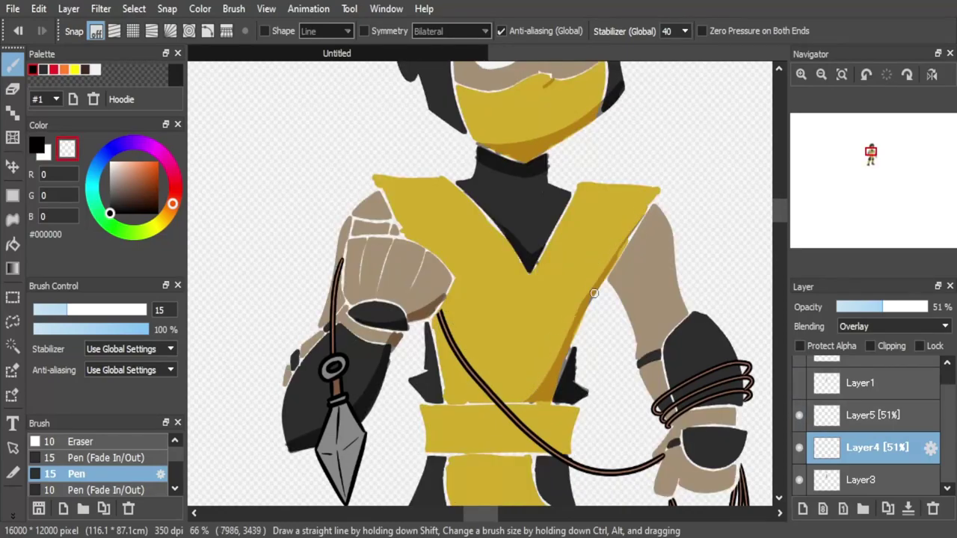
left_click(798, 383)
Step: Switch back to black and shade the other lapel along the centre seam, under the fist and along the rope
key("x")
mouse_move(524, 335)
left_mouse_down()
mouse_move(526, 399)
mouse_move(520, 394)
mouse_move(580, 272)
mouse_move(458, 403)
mouse_move(504, 400)
left_mouse_up()
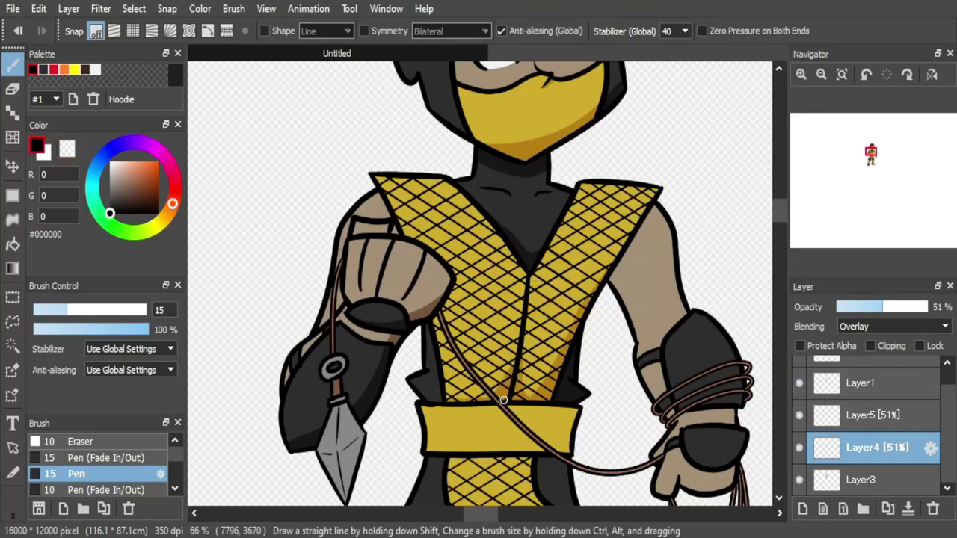
left_click_drag(431, 323, 455, 283)
scroll(889, 439, "up", 1)
left_click_drag(439, 329, 486, 398)
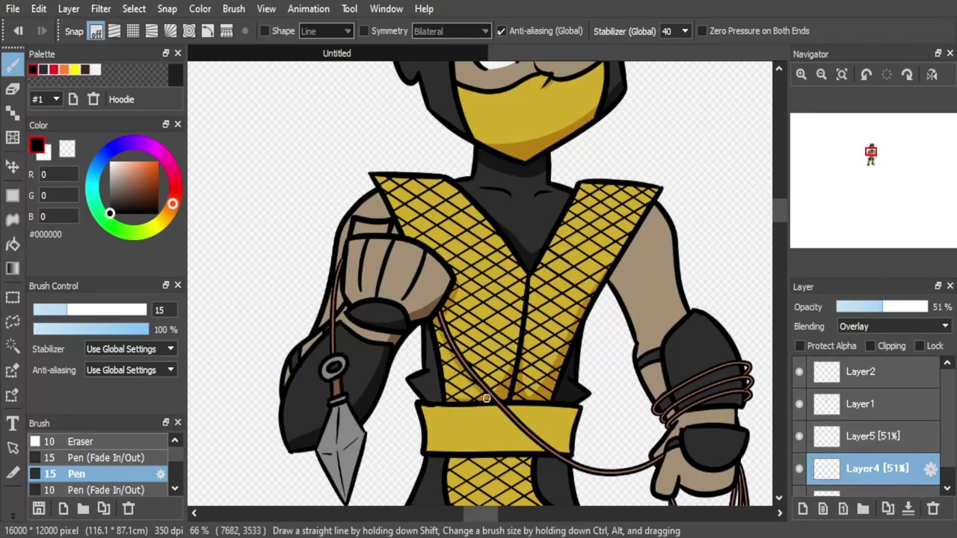
Step: Shade the belt's end under the rope in black and add a shadow strip just beneath the belt
scroll(768, 291, "down", 3)
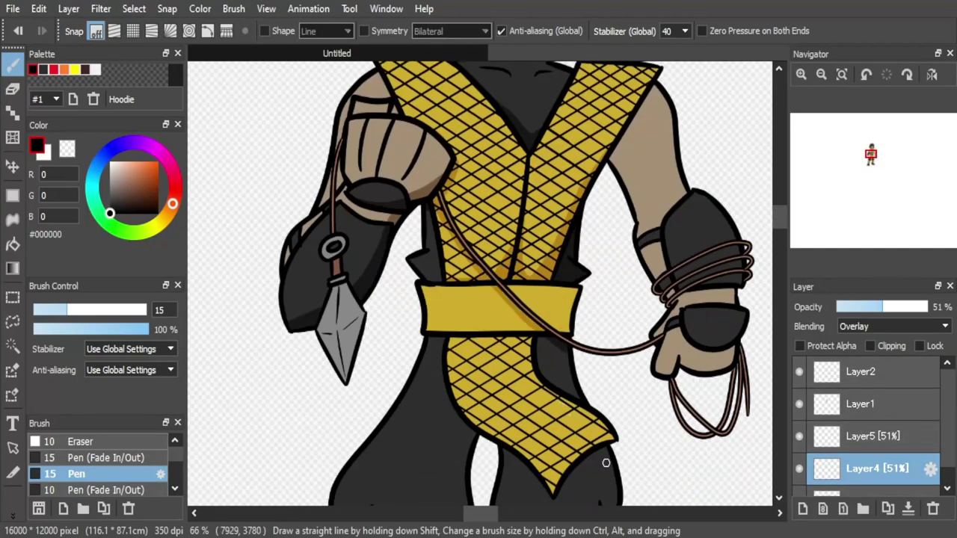
mouse_move(577, 289)
left_mouse_down()
mouse_move(510, 319)
mouse_move(548, 328)
mouse_move(506, 333)
left_mouse_up()
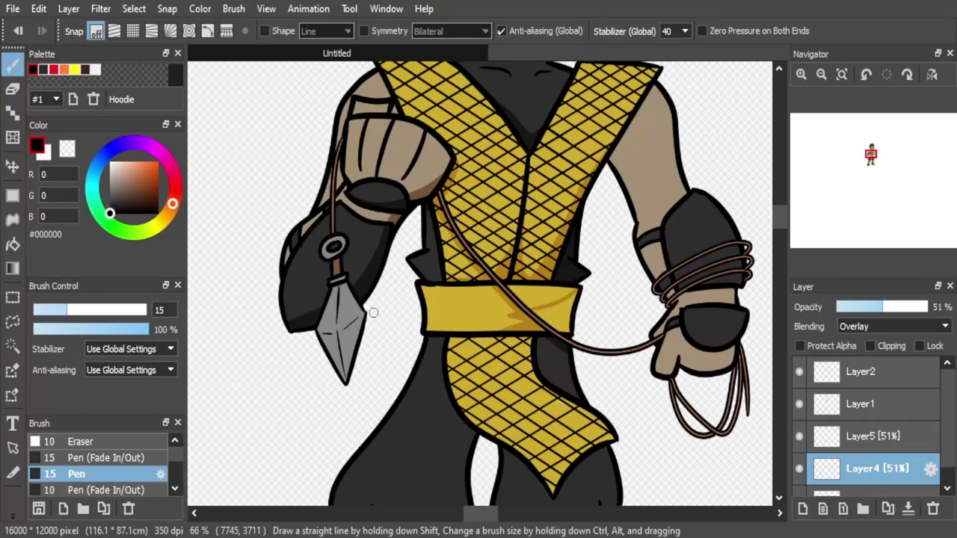
key("g")
left_click(557, 314)
left_click_drag(779, 217, 779, 214)
key("b")
left_click_drag(425, 406, 560, 405)
left_click_drag(560, 405, 428, 398)
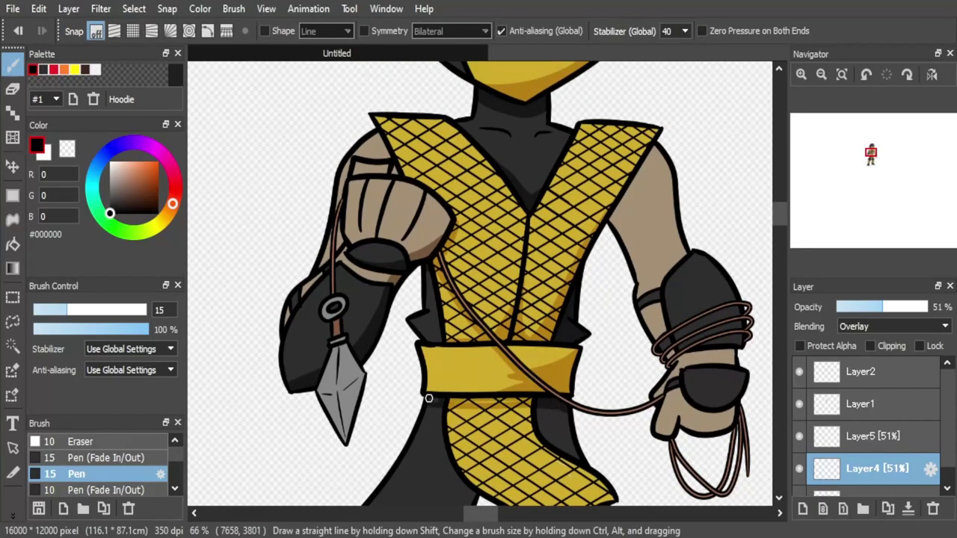
Step: Shade the dark cloth beside the netted robe tail, then sample the robe's yellow and select Layer3
scroll(429, 399, "down", 4)
left_click_drag(550, 269, 575, 289)
right_click(566, 307)
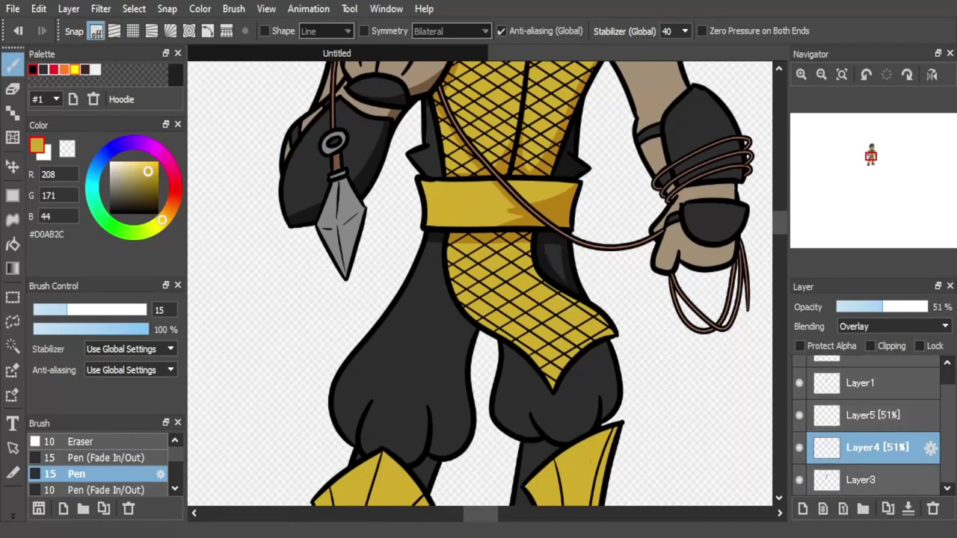
key("Down")
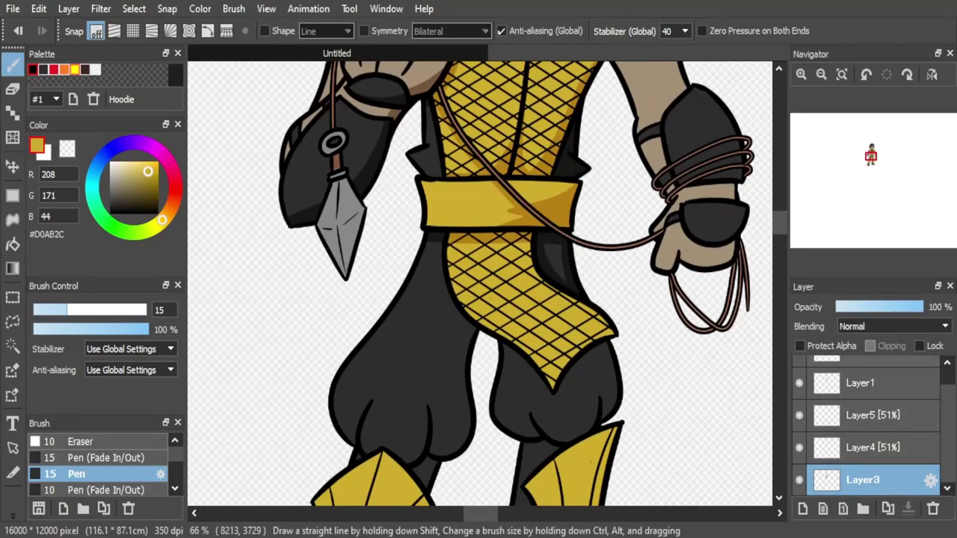
Step: Switch back to black on Layer4 and shade the outer edge and lower folds of the trouser leg beneath the robe tail's tip
left_click(33, 70)
left_click(875, 448)
scroll(545, 248, "down", 1)
left_click_drag(601, 297, 603, 370)
left_click_drag(606, 299, 559, 349)
key("z")
key("z")
left_click_drag(559, 394, 575, 392)
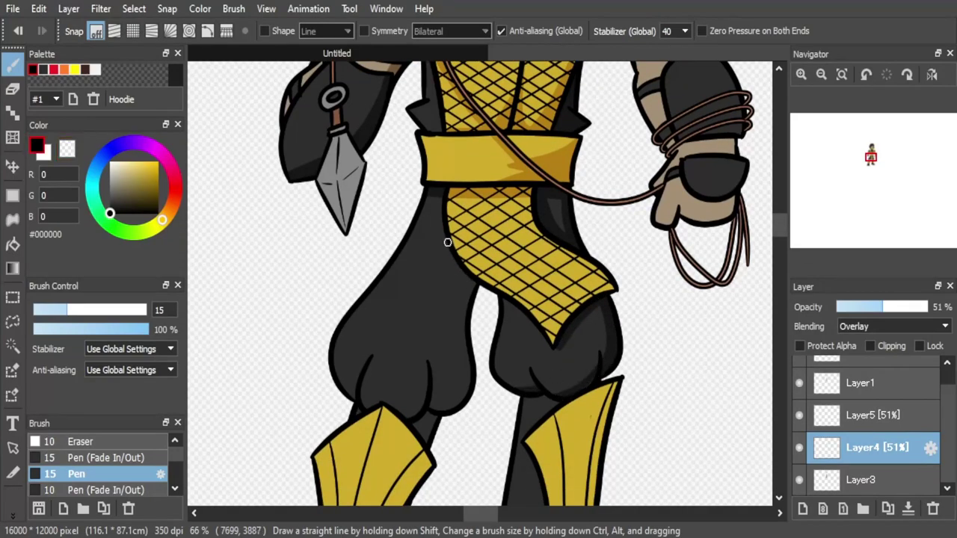
Step: Shade the inner side, knee folds and gathered hem of the other trouser leg, down to the shin guard
left_click_drag(471, 284, 438, 397)
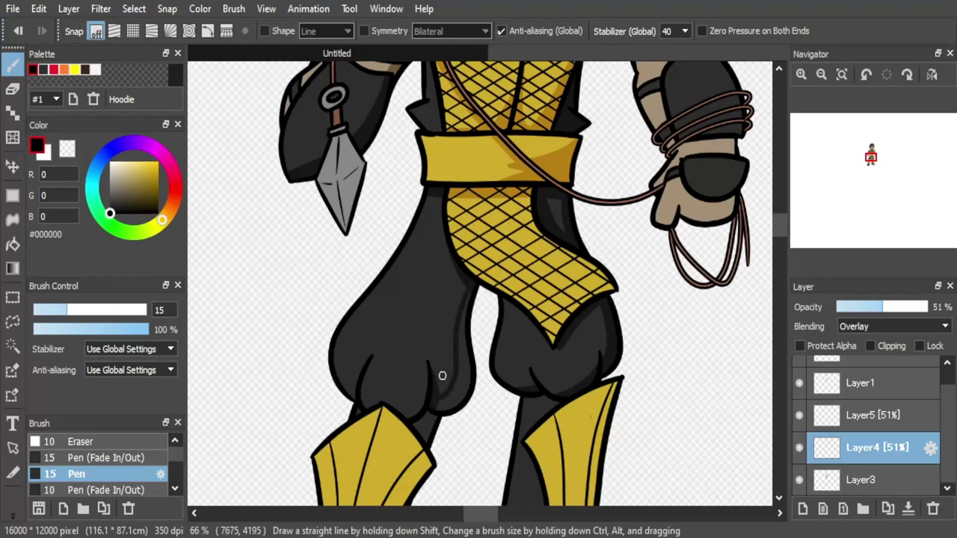
key("g")
key("b")
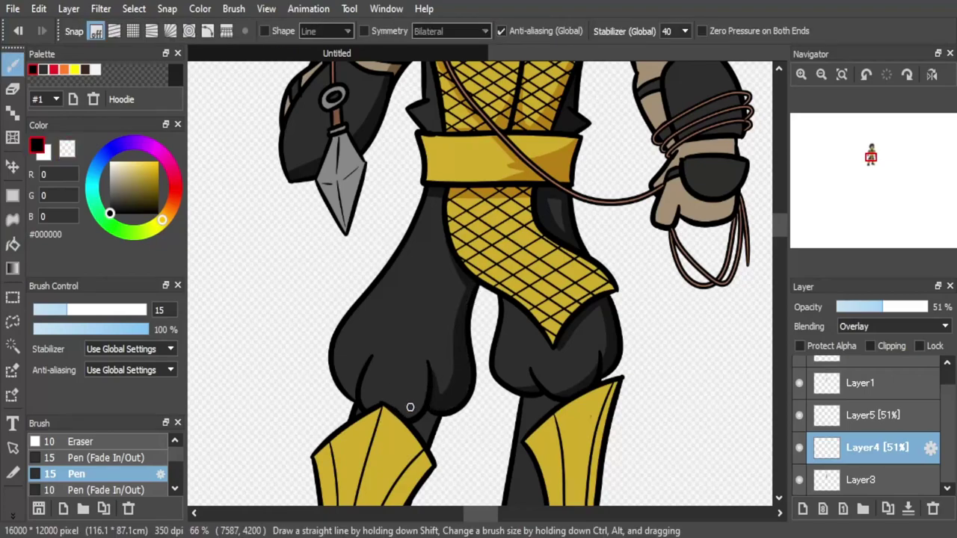
left_click_drag(413, 428, 423, 439)
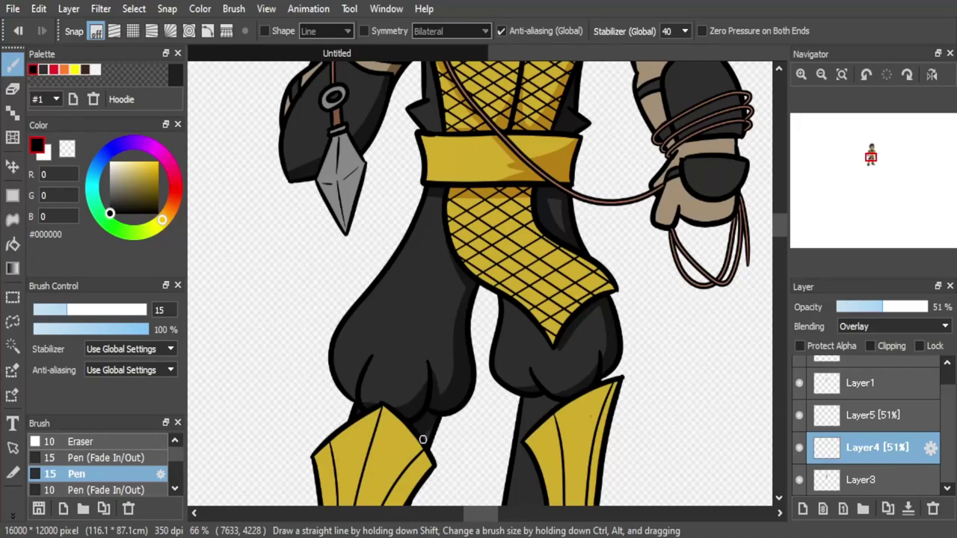
Step: Shade the lower legs around both shin guards and the toe of the side-facing boot
scroll(542, 295, "down", 3)
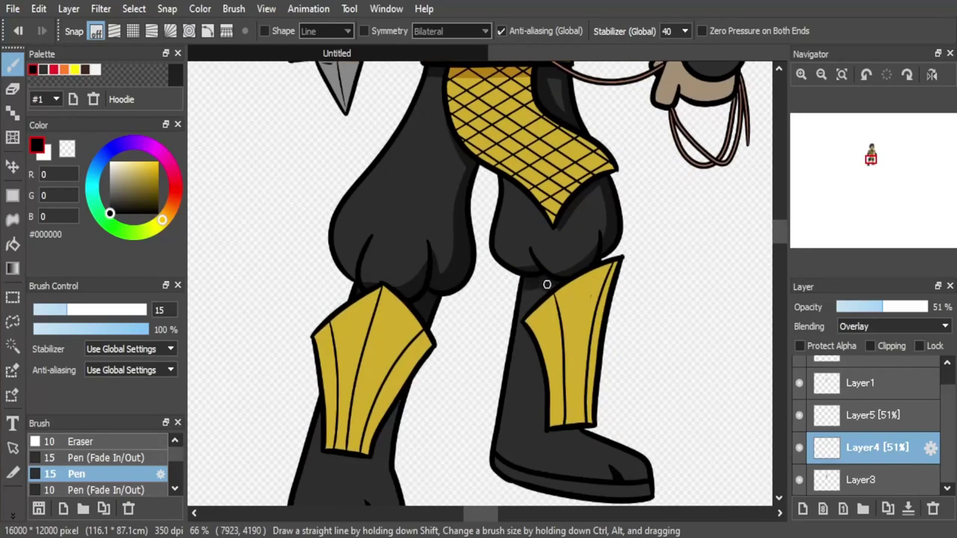
left_click(19, 31)
mouse_move(538, 364)
left_mouse_down()
mouse_move(550, 440)
mouse_move(585, 431)
left_mouse_up()
left_click_drag(779, 232, 779, 237)
left_click_drag(328, 367, 391, 330)
key("x")
left_click_drag(577, 343, 639, 392)
key("x")
key("x")
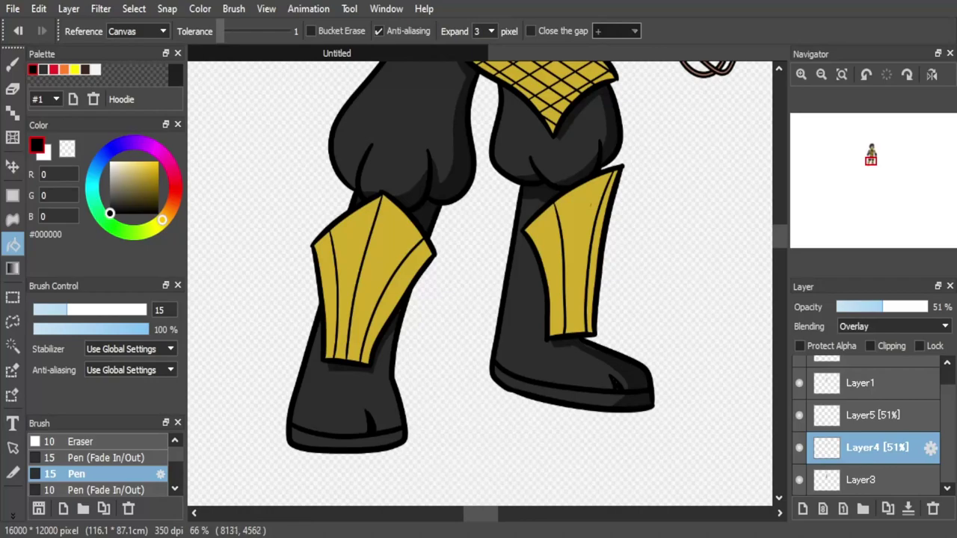
Step: Outline the shadow areas on the front-facing boot under the shin guard and fill them with black
key("b")
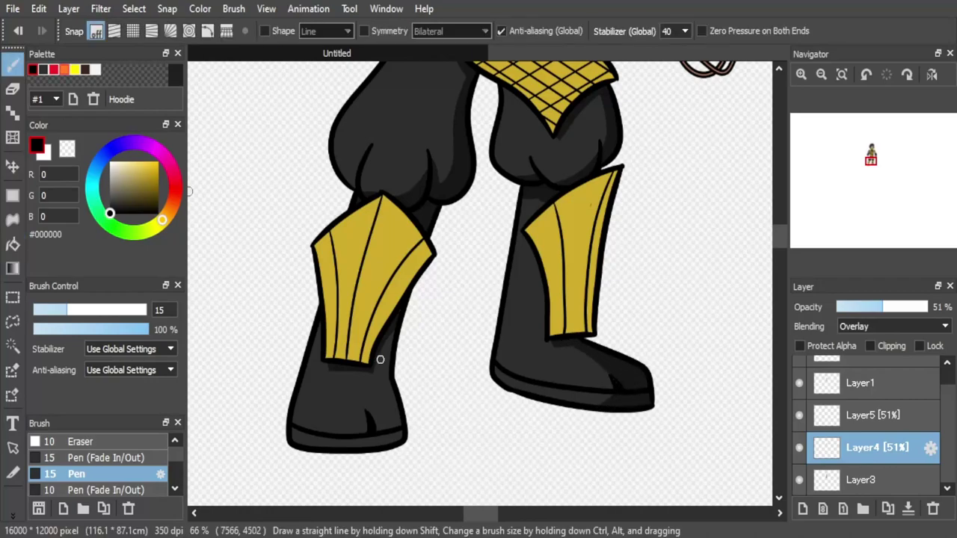
left_click_drag(372, 380, 372, 446)
left_click(13, 244)
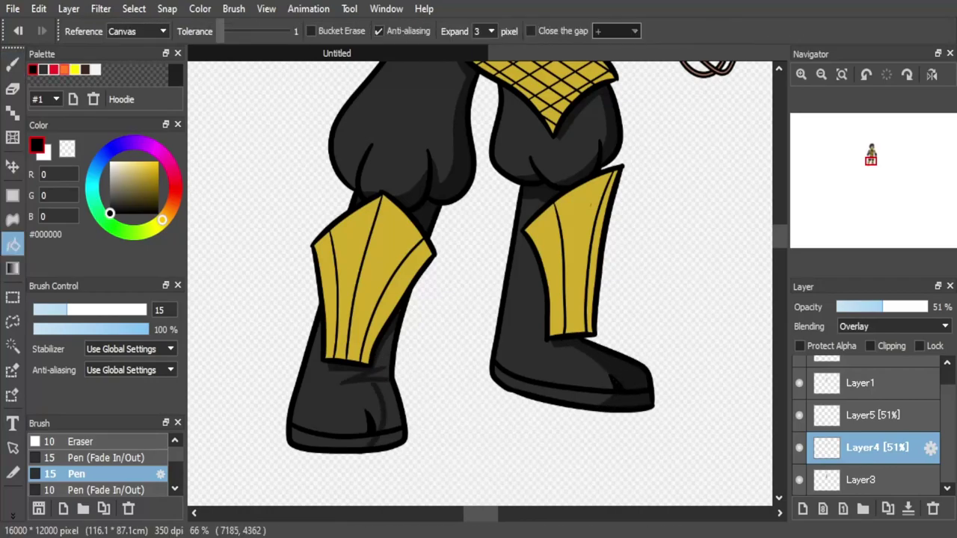
left_click(384, 354)
left_click(390, 407)
left_click(13, 65)
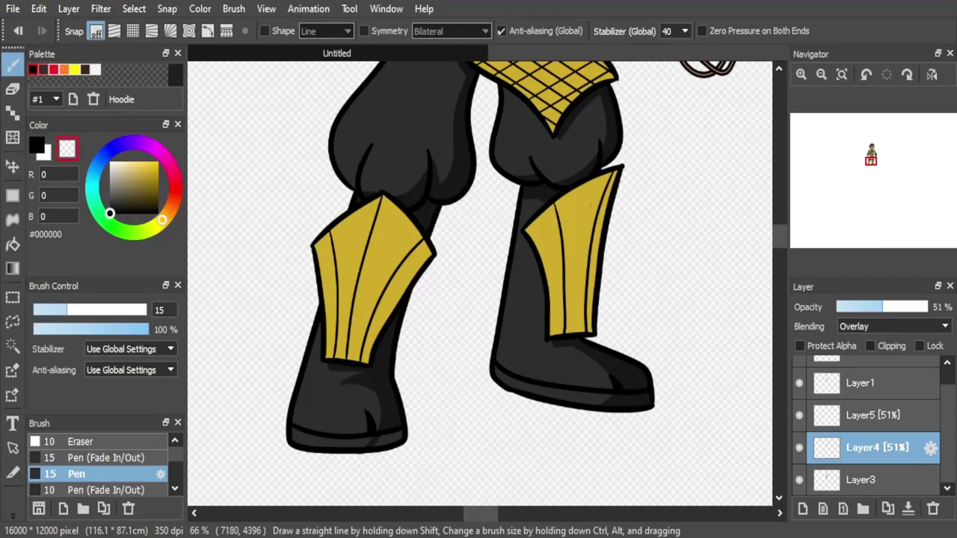
Step: Set the pen size back to 15 and fill the shaded part of the front-facing boot's sole
scroll(112, 460, "down", 2)
left_click(113, 460)
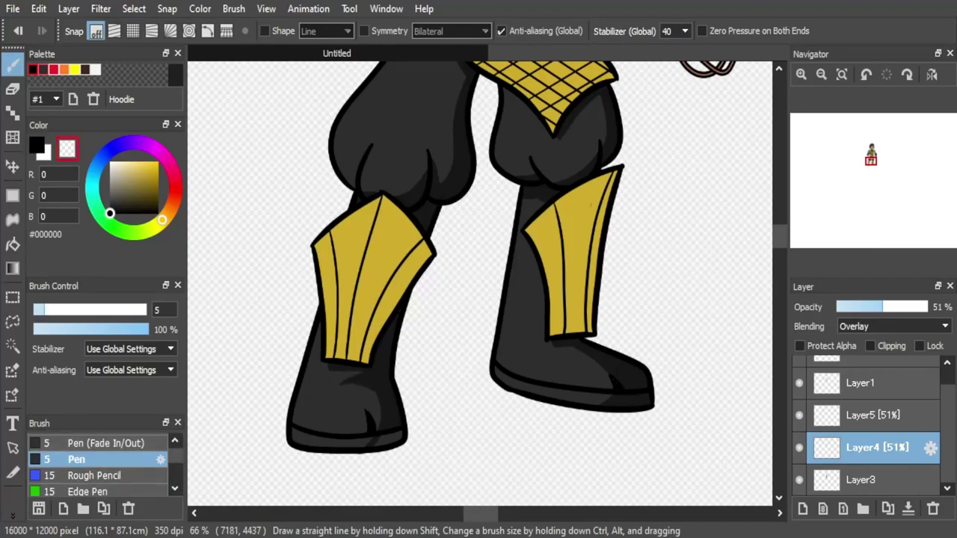
key("bracketright")
key("bracketright")
key("bracketright")
key("g")
left_click(385, 438)
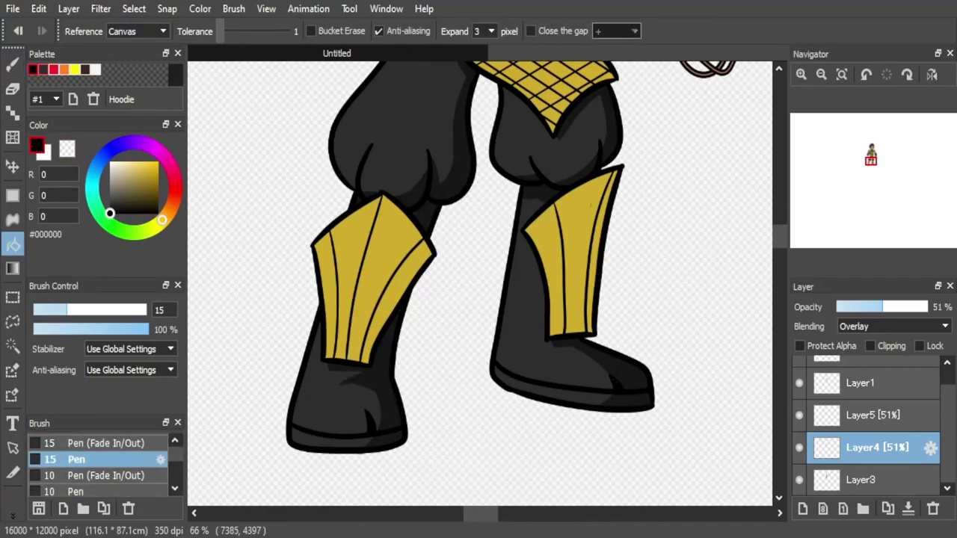
key("b")
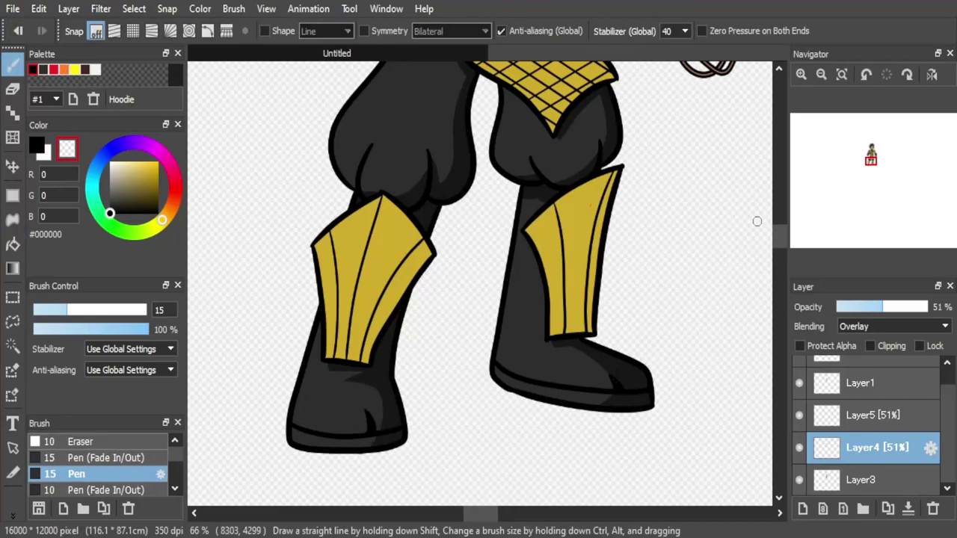
Step: Outline and fill a shadow on the lowered arm's shoulder along the robe's edge and extend it down the outer arm
scroll(752, 241, "up", 10)
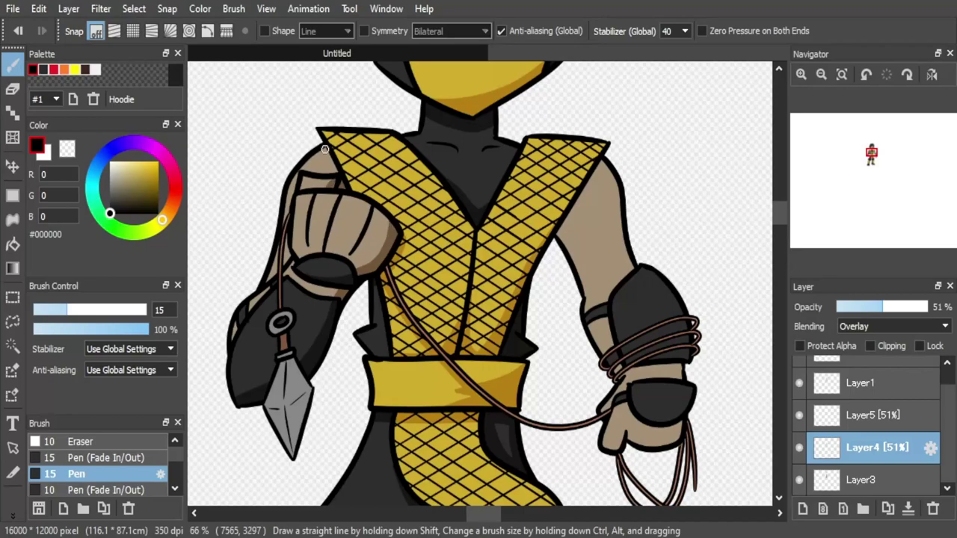
left_click_drag(578, 212, 561, 242)
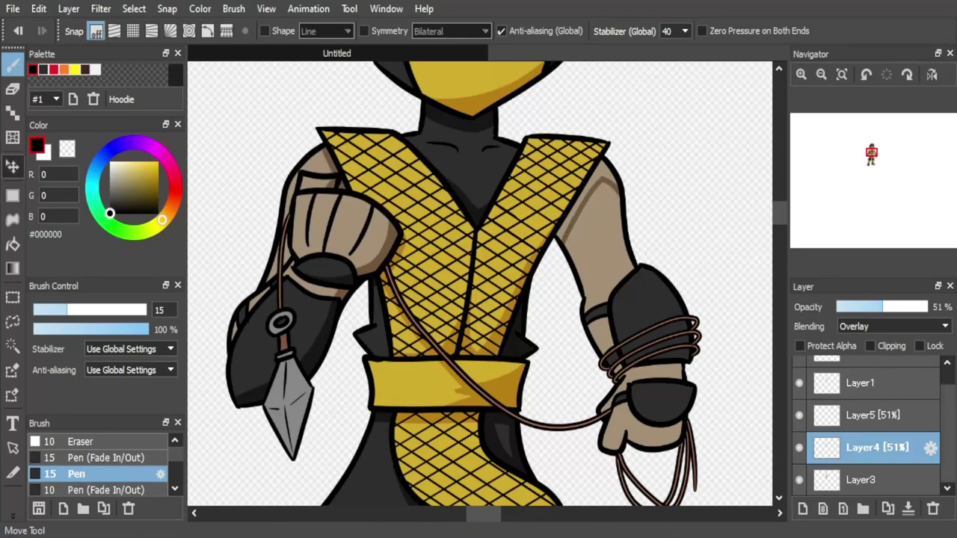
left_click(13, 244)
left_click(596, 179)
left_click(13, 65)
left_click_drag(612, 186, 616, 221)
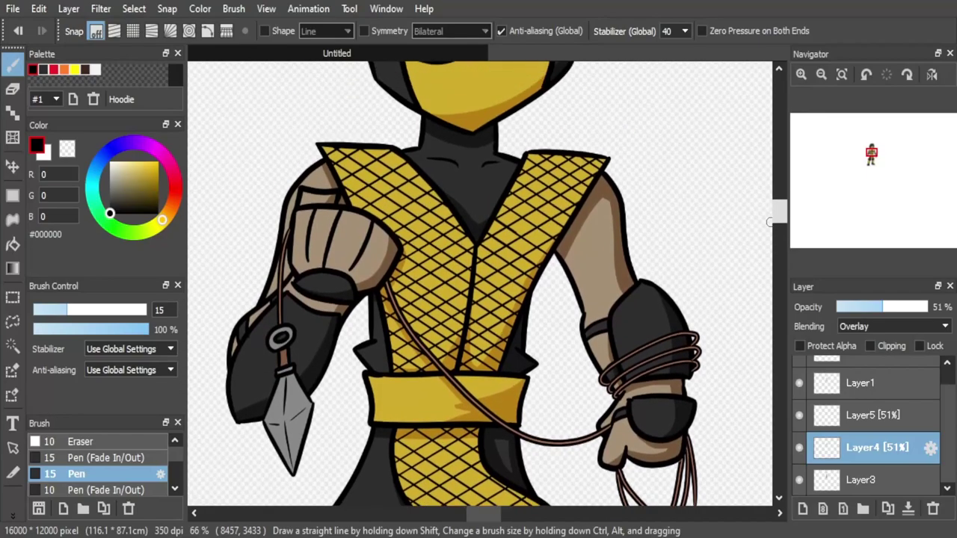
Step: Switch to white on Layer5 and highlight the inner edge of the lowered arm
scroll(749, 261, "down", 3)
scroll(748, 261, "up", 5)
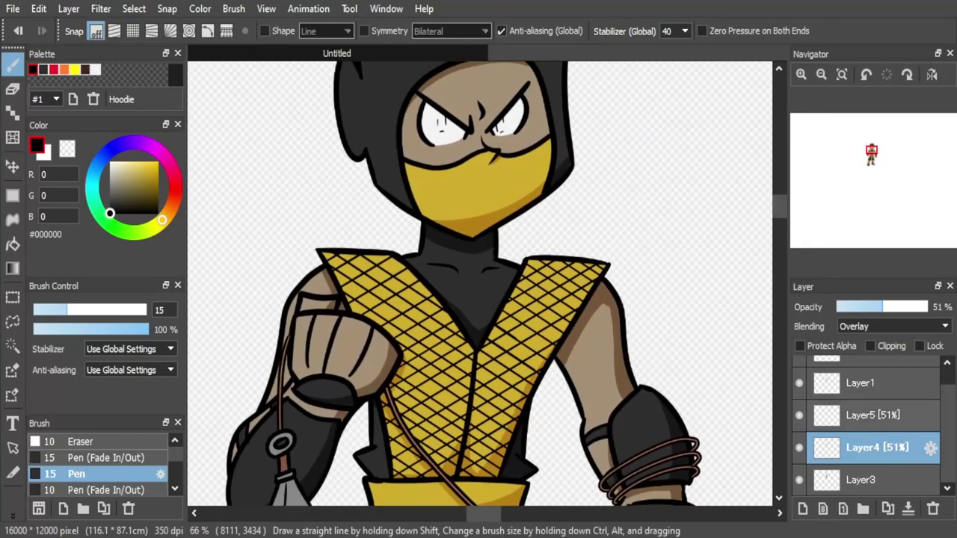
left_click(875, 416)
left_click(47, 154)
scroll(771, 259, "down", 3)
left_click_drag(559, 221, 575, 246)
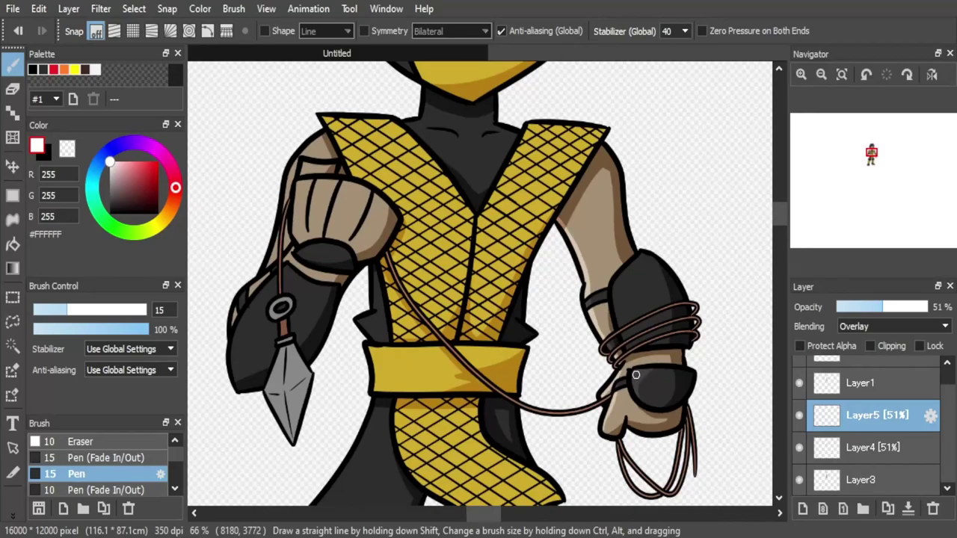
Step: Fill a white highlight at the belt's unshaded end and clean up its edge with transparent colour
scroll(620, 325, "down", 2)
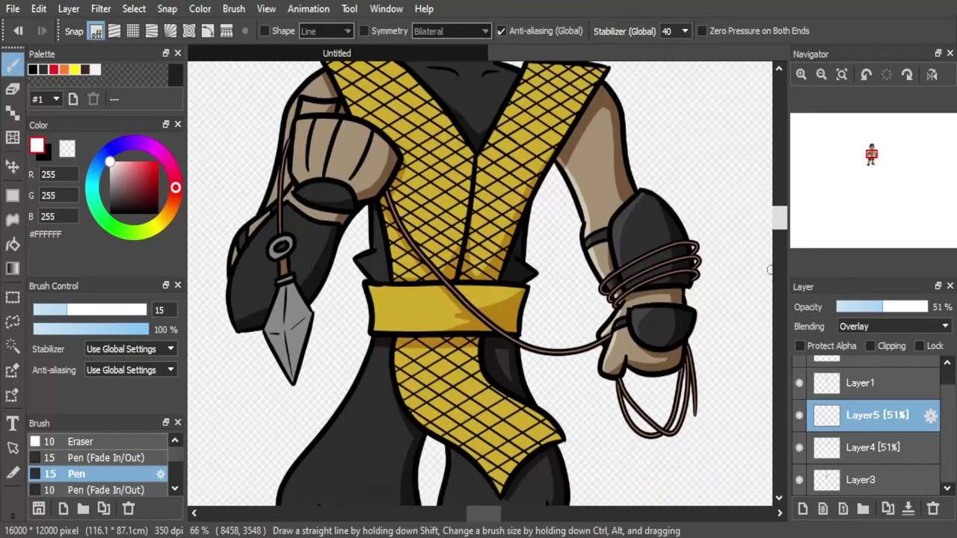
left_click(12, 245)
left_click(388, 291)
left_click(67, 148)
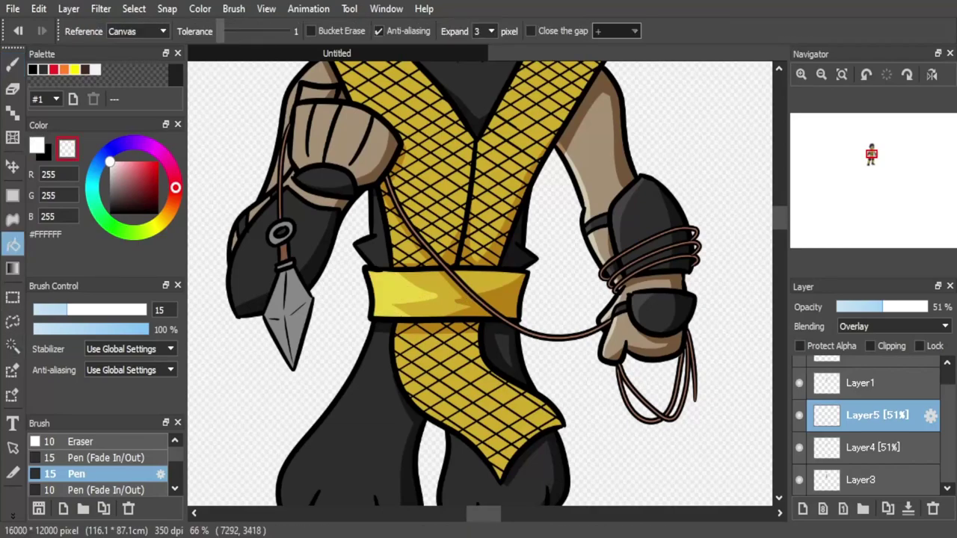
left_click(13, 65)
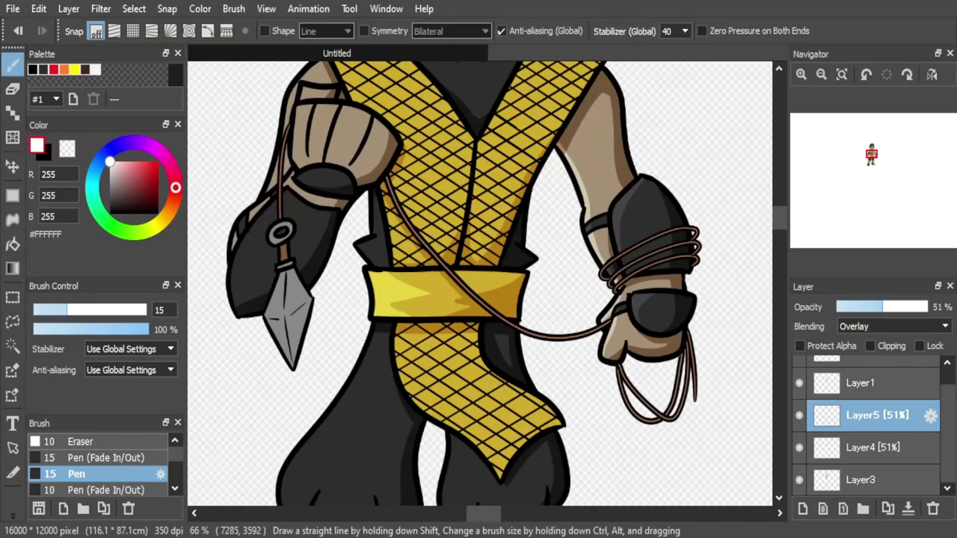
Step: Add white highlights along the tops of both netted lapels, hiding Layer1 while filling them and showing it again
scroll(475, 324, "left", 2)
scroll(492, 394, "up", 4)
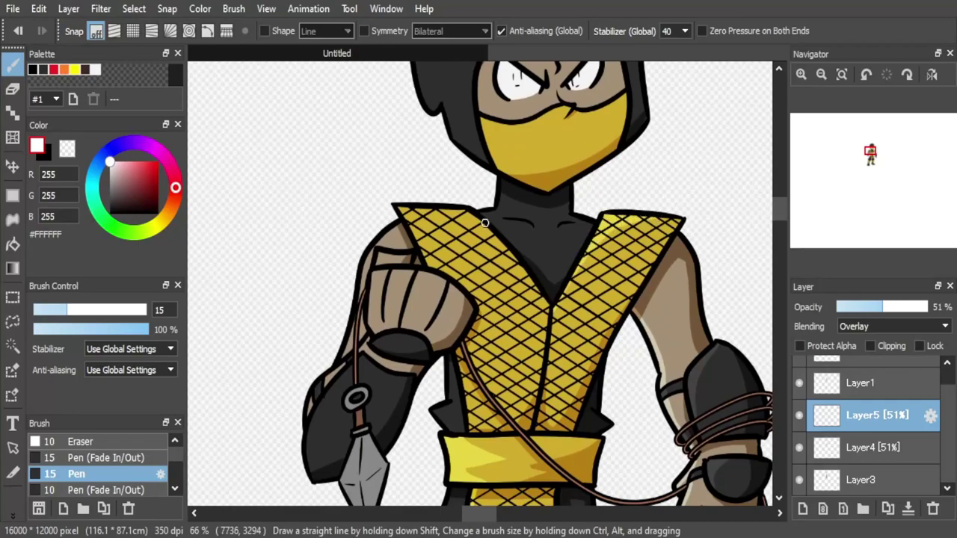
scroll(800, 395, "up", 1)
left_click(800, 396)
left_click(13, 245)
left_click(439, 215)
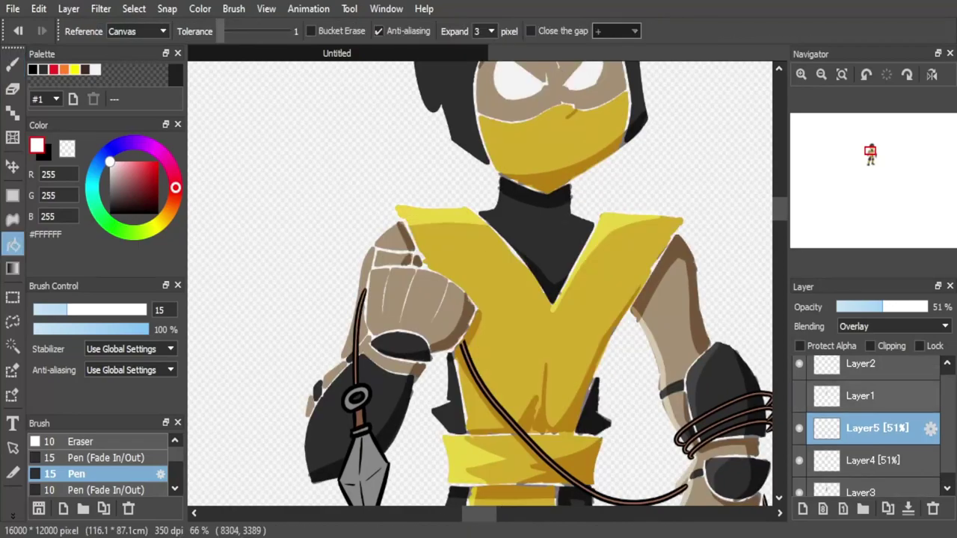
key("b")
left_click(13, 246)
left_click(422, 235)
left_click(799, 396)
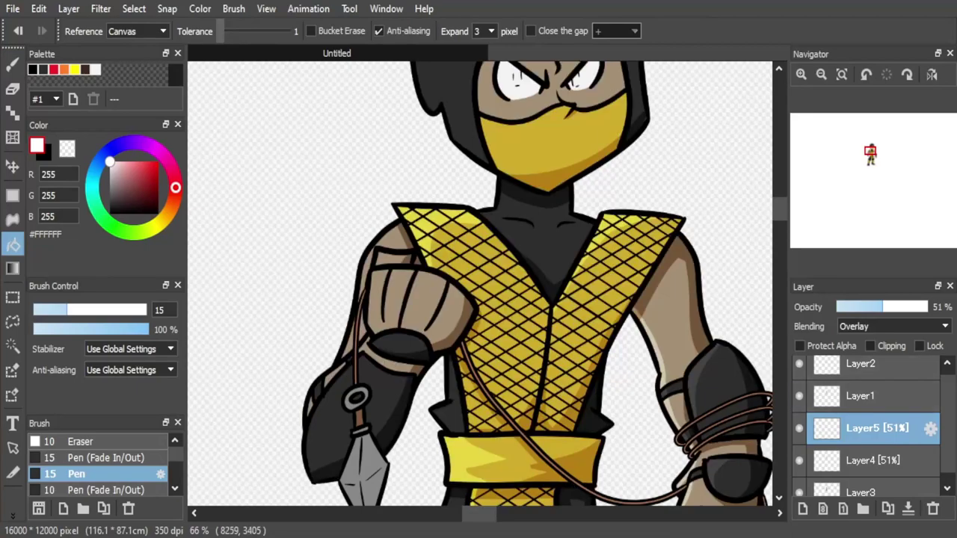
Step: Highlight the raised fist and forearm guard and the outer edge of the trouser leg below them in white
left_click_drag(779, 209, 779, 213)
left_click(12, 65)
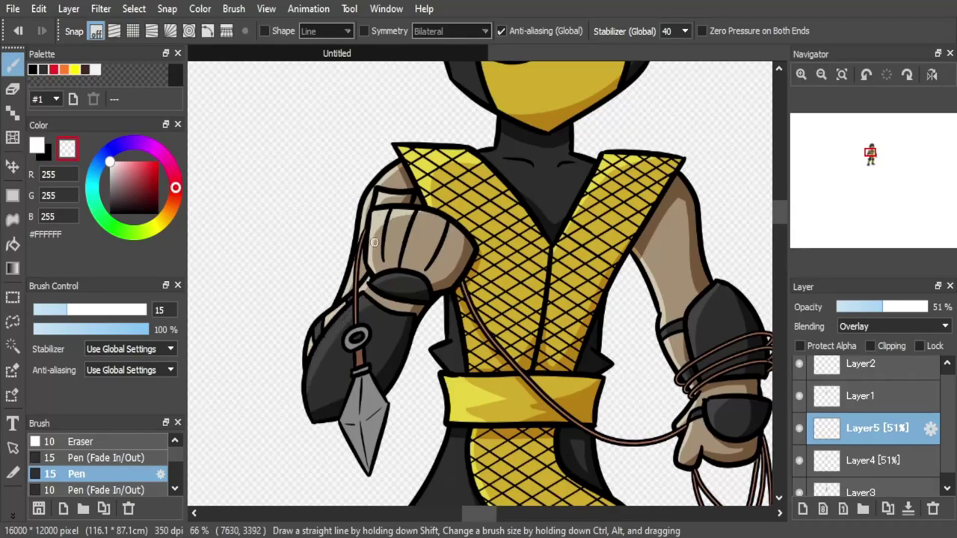
scroll(725, 241, "down", 5)
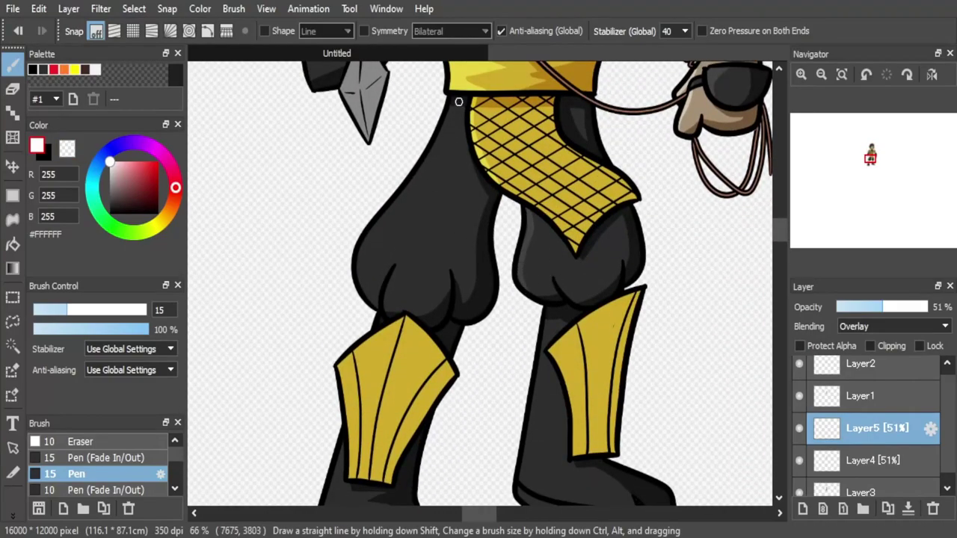
left_click_drag(458, 102, 374, 236)
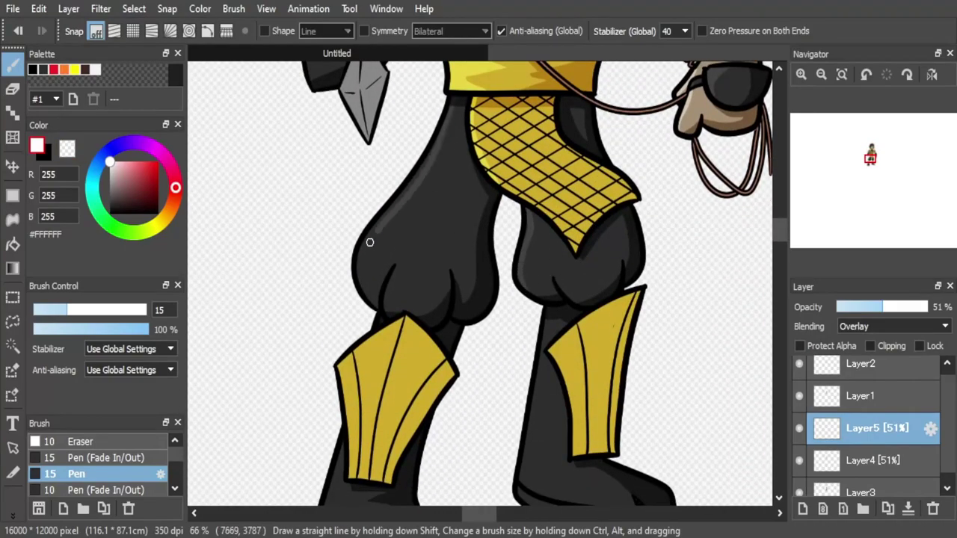
Step: Switch to black on Layer4 and shade the outer panels of both golden shin guards
left_click_drag(779, 233, 779, 236)
left_click(33, 70)
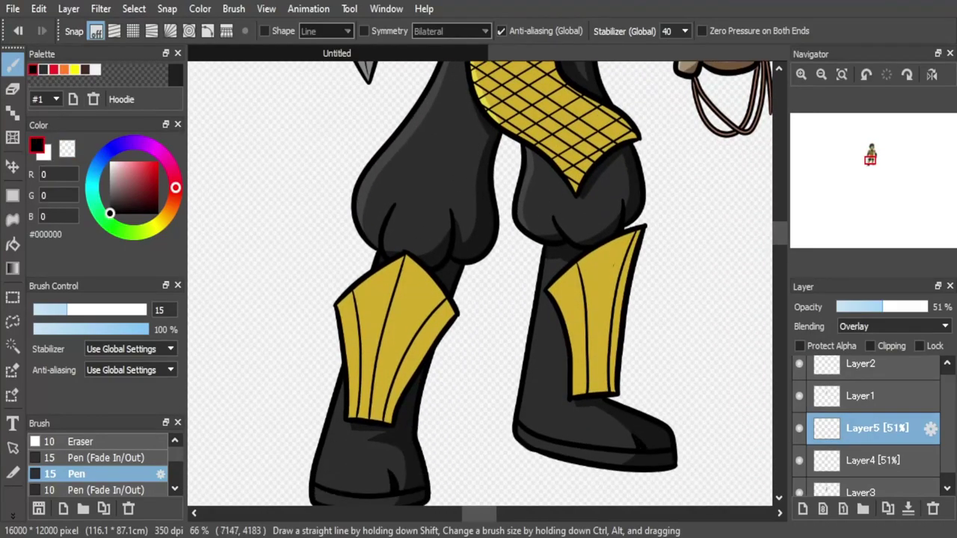
left_click(876, 461)
left_click_drag(606, 323, 604, 392)
key("g")
left_click(622, 299)
key("b")
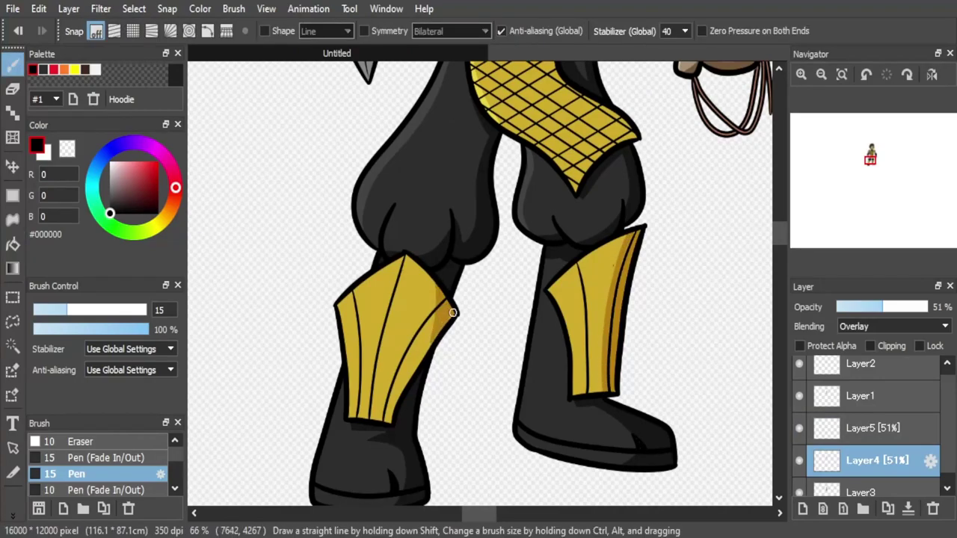
Step: Switch to white on Layer5 and highlight the lit edges of both shin guards and both boots
key("x")
left_click(867, 428)
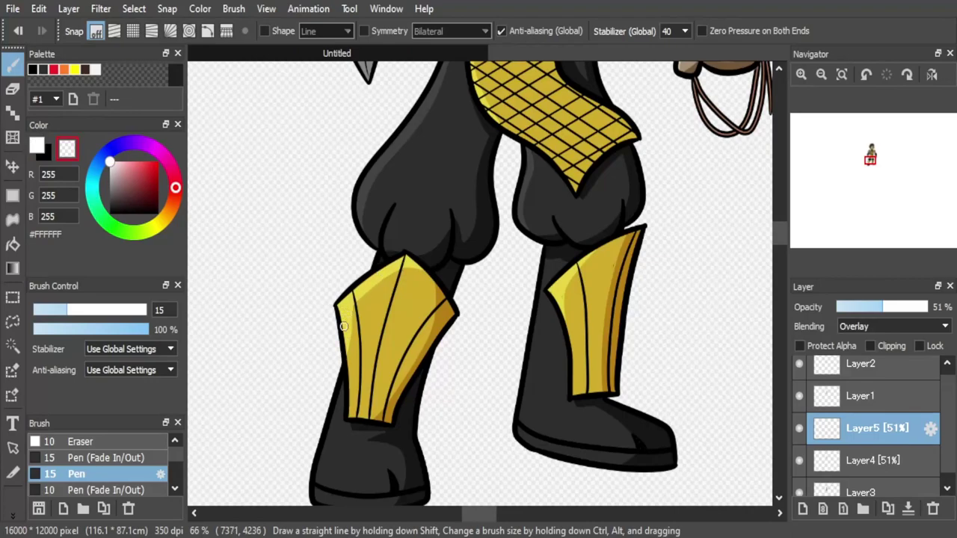
scroll(733, 307, "down", 3)
key("x")
left_click_drag(549, 146, 529, 321)
scroll(747, 230, "up", 1)
left_click_drag(345, 318, 340, 427)
key("g")
left_click(327, 391)
left_click(325, 423)
key("b")
scroll(714, 242, "up", 10)
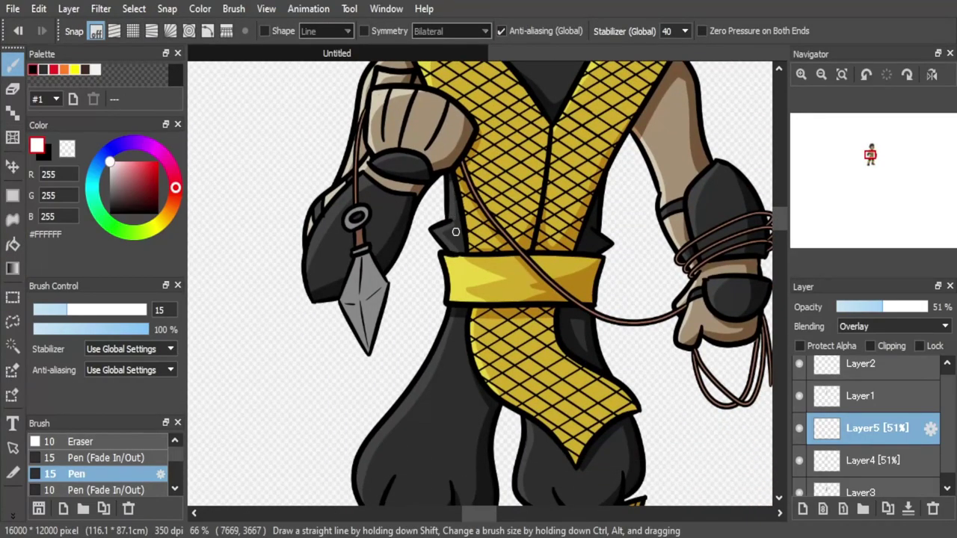
Step: Highlight the hood's lit edges and the netted robe's side in white, hiding Layer1 while filling and showing it again
scroll(456, 231, "up", 4)
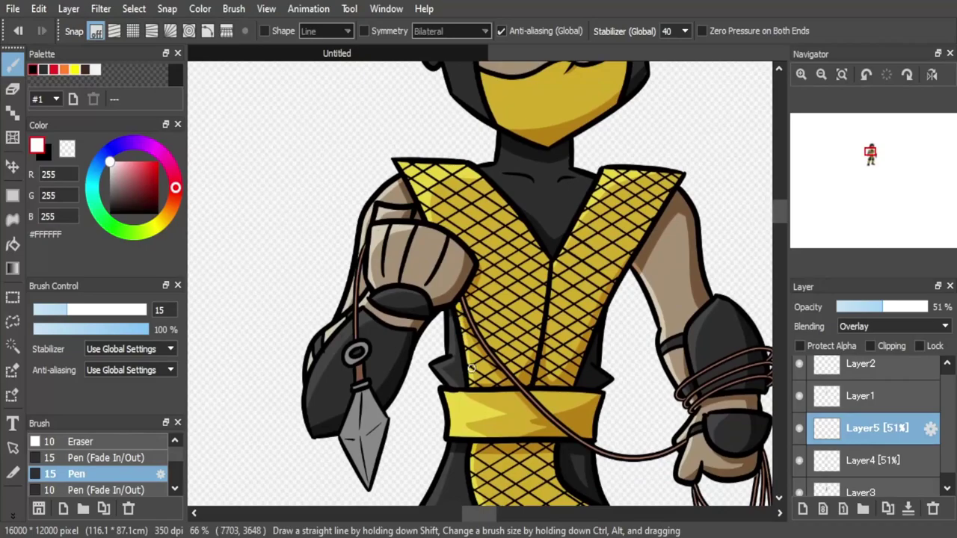
scroll(770, 238, "up", 6)
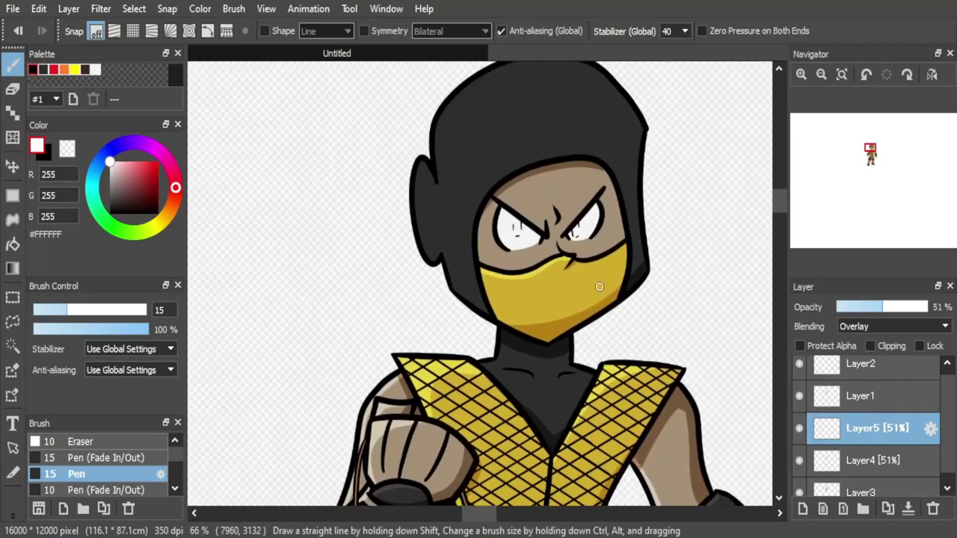
scroll(417, 175, "up", 3)
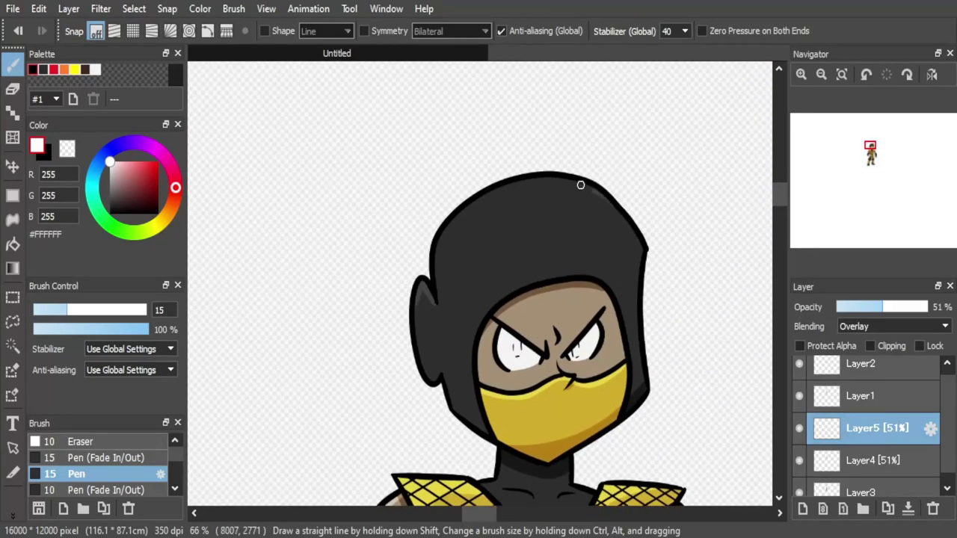
key("g")
mouse_move(780, 195)
left_mouse_down()
mouse_move(780, 233)
mouse_move(780, 214)
left_mouse_up()
left_click(800, 396)
left_click(799, 396)
key("ctrl+minus")
key("ctrl+minus")
key("ctrl+plus")
key("ctrl+plus")
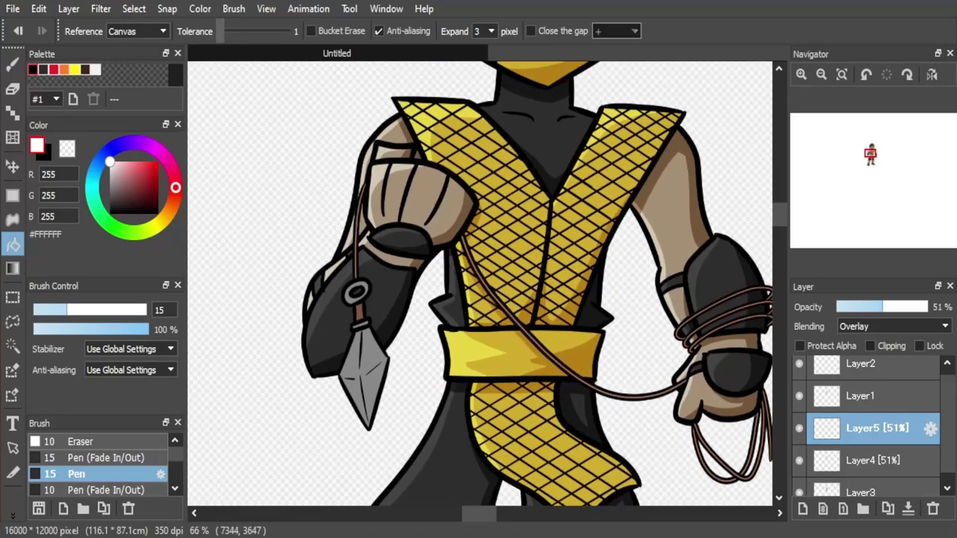
Step: Shade the kunai in black on Layer4 and highlight its lit side in white on Layer5
key("b")
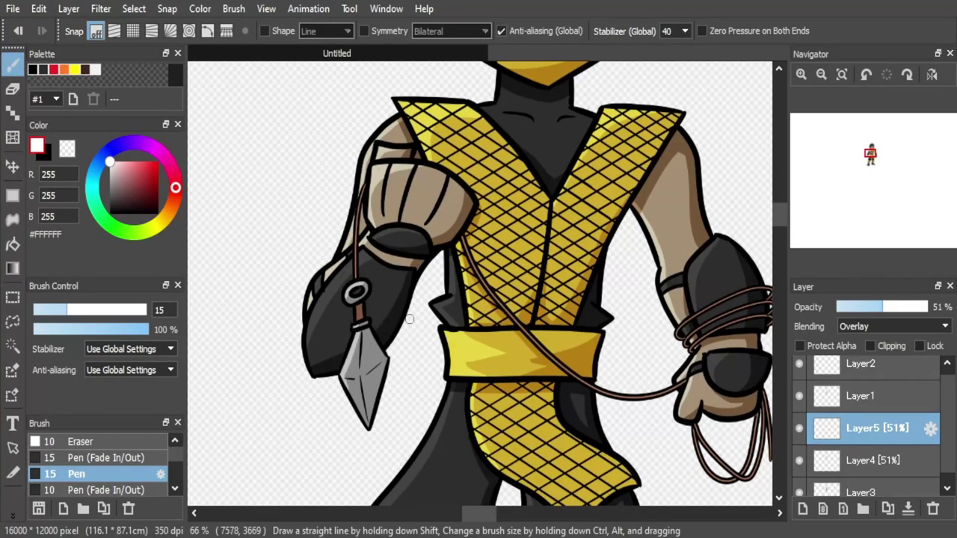
left_click(874, 461)
left_click(48, 156)
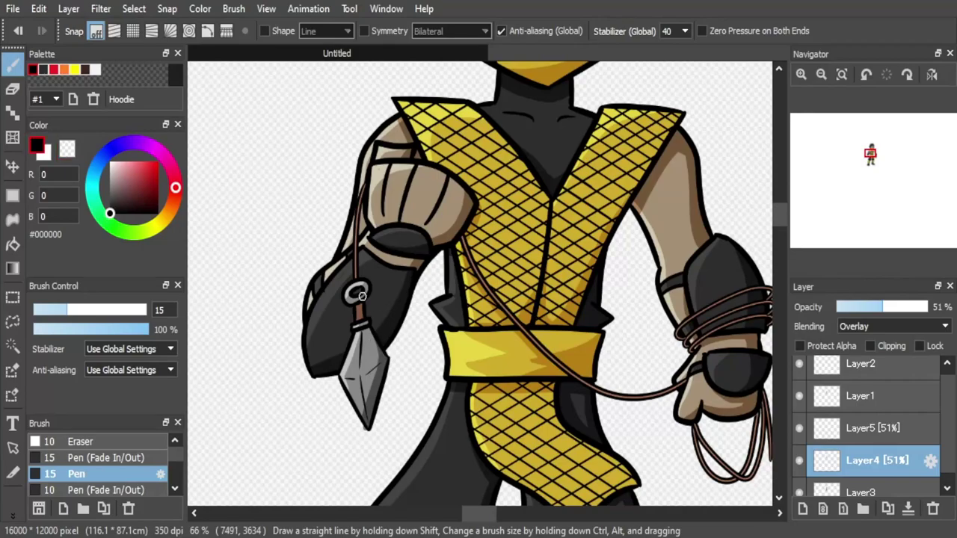
key("x")
left_click(18, 30)
left_click(932, 421)
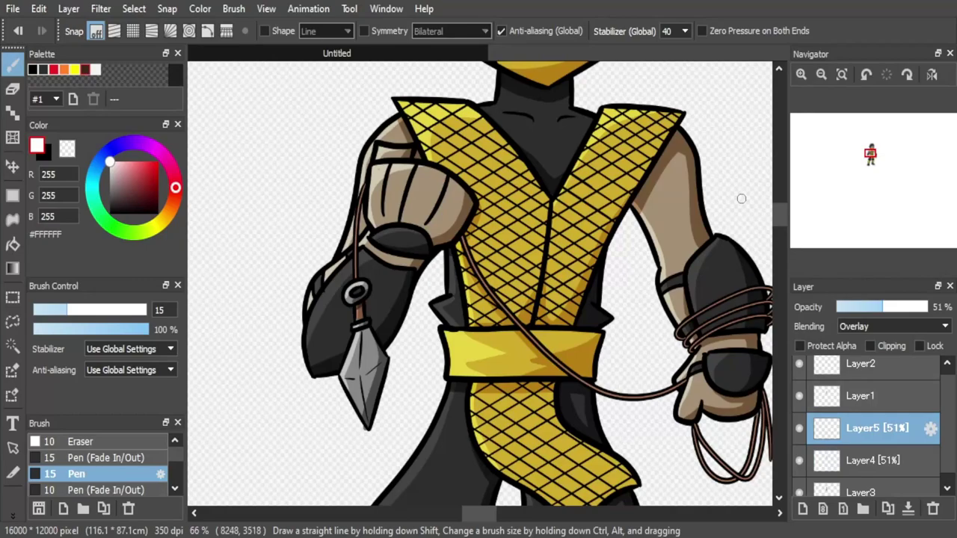
Step: Add a new layer beneath Layer3 for a backdrop behind the ninja
scroll(743, 237, "down", 2)
scroll(480, 284, "down", 1)
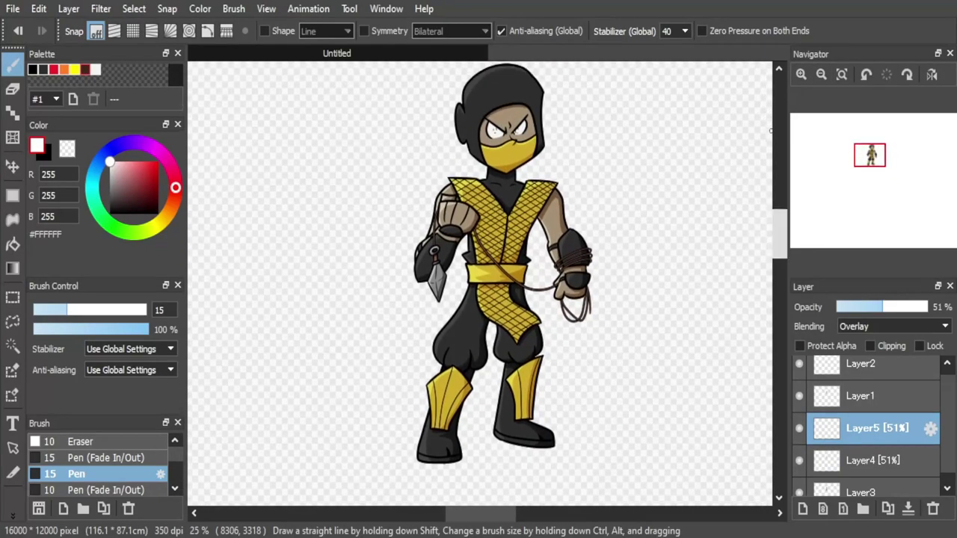
left_click(859, 491)
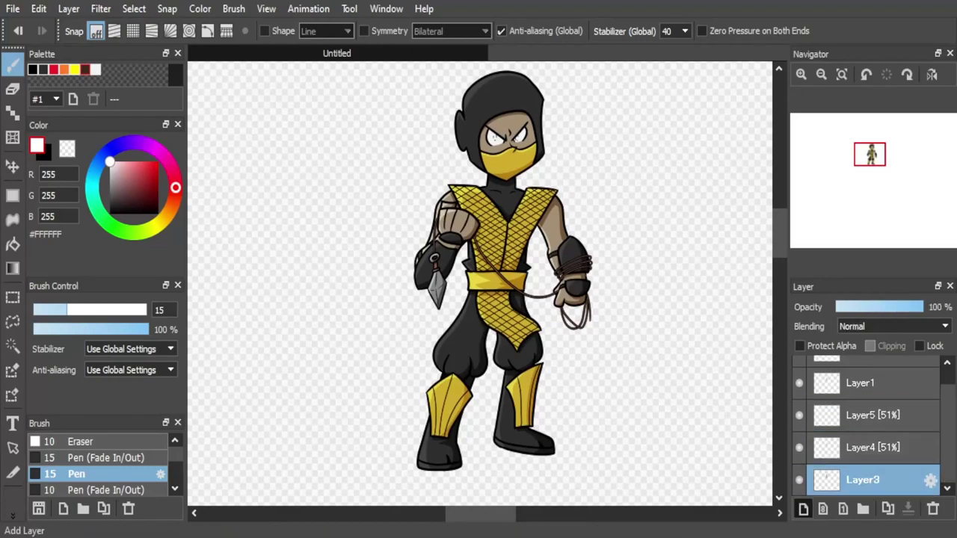
left_click(803, 509)
Step: Paint a ragged black backdrop behind the whole ninja with the Analog brush at size 100
scroll(105, 465, "down", 3)
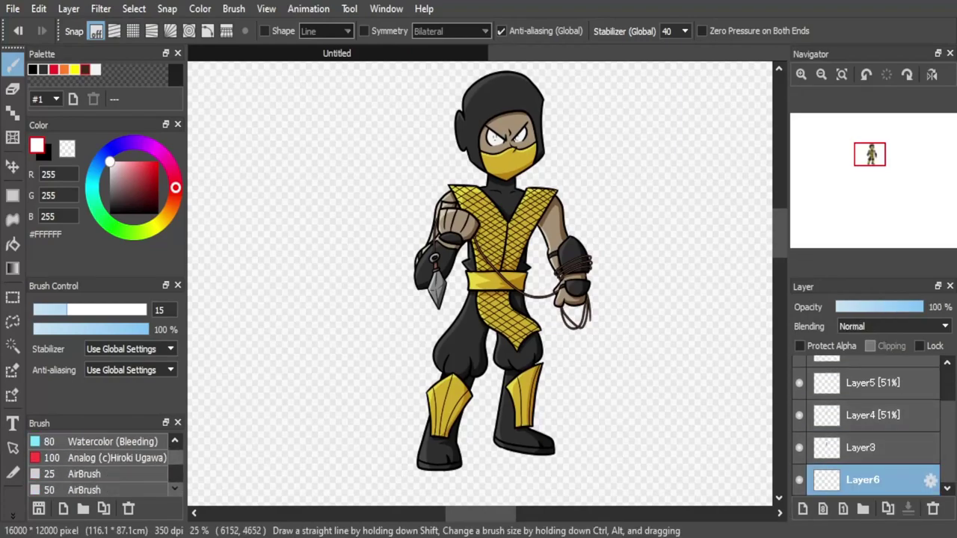
left_click(112, 457)
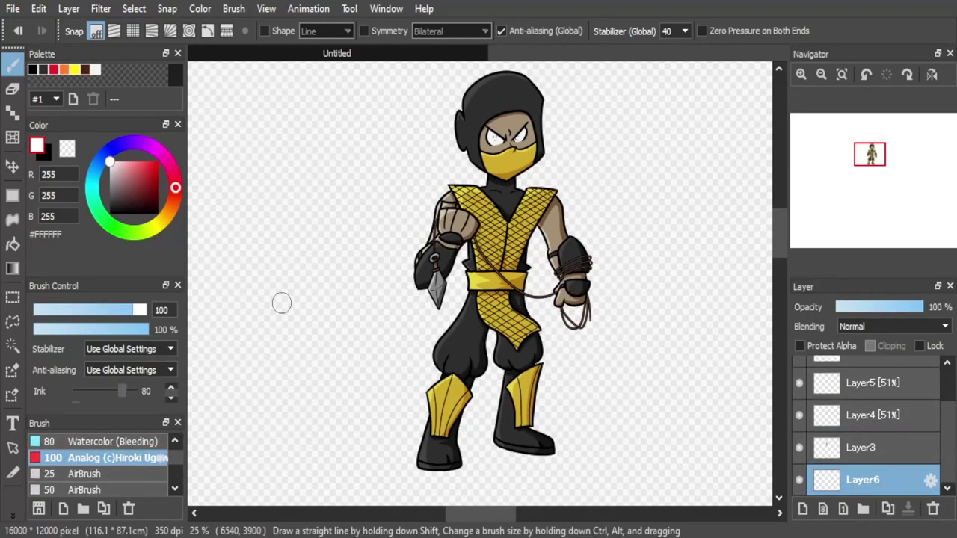
left_click(33, 69)
scroll(501, 200, "up", 2)
mouse_move(481, 98)
left_mouse_down()
mouse_move(477, 131)
mouse_move(546, 138)
mouse_move(418, 191)
mouse_move(569, 191)
mouse_move(554, 223)
mouse_move(604, 252)
mouse_move(449, 333)
mouse_move(477, 343)
mouse_move(486, 358)
mouse_move(448, 367)
mouse_move(479, 385)
mouse_move(403, 421)
mouse_move(408, 464)
left_mouse_up()
left_click_drag(780, 221, 780, 229)
mouse_move(405, 411)
left_mouse_down()
mouse_move(486, 389)
mouse_move(404, 420)
mouse_move(481, 438)
mouse_move(448, 465)
left_mouse_up()
scroll(764, 273, "up", 2)
left_click_drag(777, 234, 777, 237)
left_click_drag(427, 120, 519, 74)
left_click_drag(777, 221, 777, 227)
left_click_drag(565, 434, 566, 459)
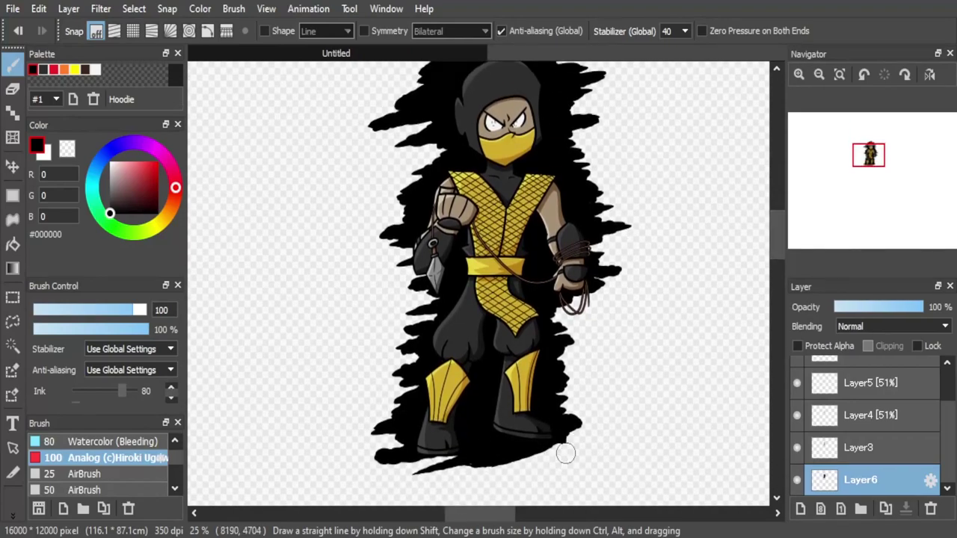
Step: Nudge the black backdrop slightly downward and add a new layer clipped to it
scroll(770, 232, "up", 2)
key("v")
left_click_drag(508, 299, 510, 301)
left_click_drag(777, 229, 777, 239)
left_click(801, 509)
left_click(868, 346)
scroll(868, 433, "down", 1)
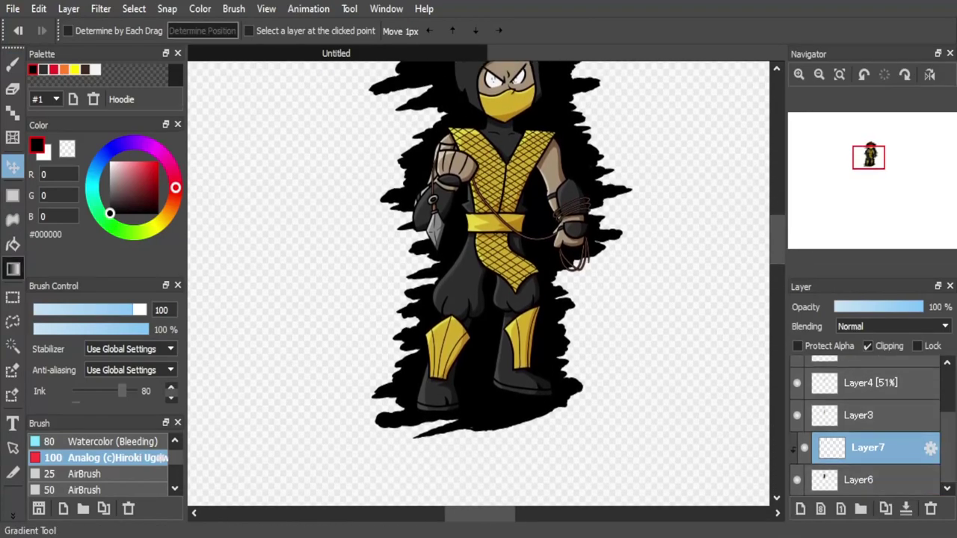
Step: Set up a custom gradient between red #C02929 and the golden yellow sampled from the costume
left_click(13, 268)
left_click(140, 32)
left_click(108, 66)
right_click(446, 342)
left_click(46, 154)
left_click(148, 175)
Step: Fill the clipped layer with a vertical gradient, red above and golden yellow below, blending around the ninja's waist
left_click_drag(777, 241, 777, 231)
left_click(820, 74)
left_click_drag(509, 142, 448, 442)
left_click_drag(483, 340, 486, 264)
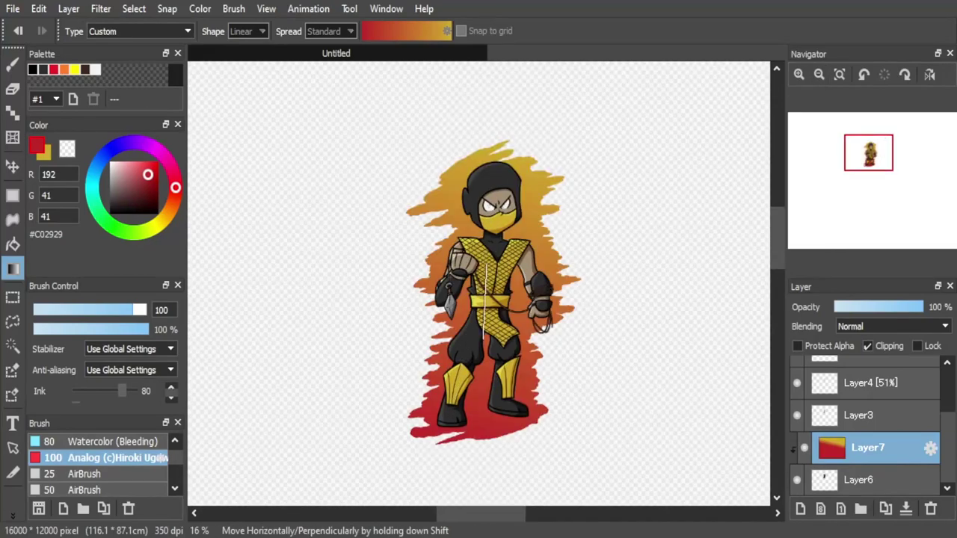
left_click_drag(484, 340, 485, 340)
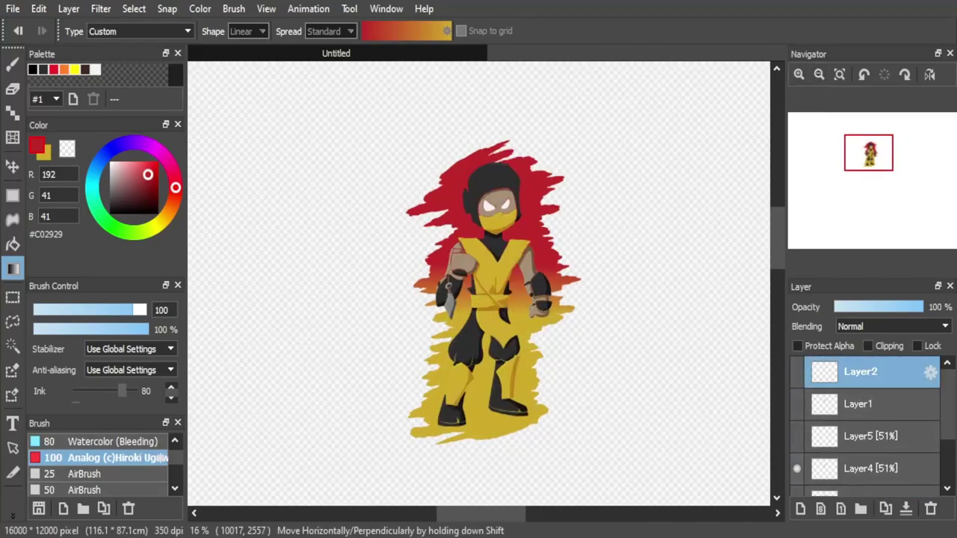
Step: Hide the remaining character layers Layer4 and Layer3 and make the clipped gradient layer active
left_click(797, 469)
scroll(799, 464, "down", 2)
left_click(797, 458)
scroll(799, 453, "down", 2)
left_click(867, 448)
Step: Take the Smudge brush, test strokes across the red-to-gold blend, undo them and enlarge the brush to 195
scroll(101, 467, "down", 5)
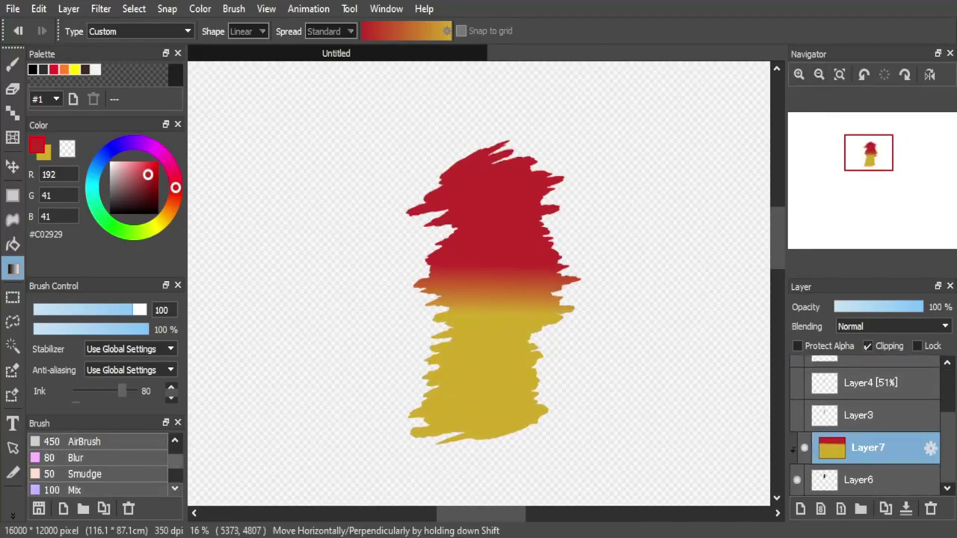
left_click(84, 474)
left_click(13, 64)
left_click(46, 155)
left_click(33, 69)
left_click(800, 74)
left_click(869, 157)
left_click_drag(515, 165, 507, 395)
left_click(18, 31)
left_click_drag(777, 227, 777, 220)
key("]")
key("]")
key("]")
key("]")
key("]")
key("]")
key("]")
key("]")
left_click_drag(484, 223, 516, 413)
left_click(18, 30)
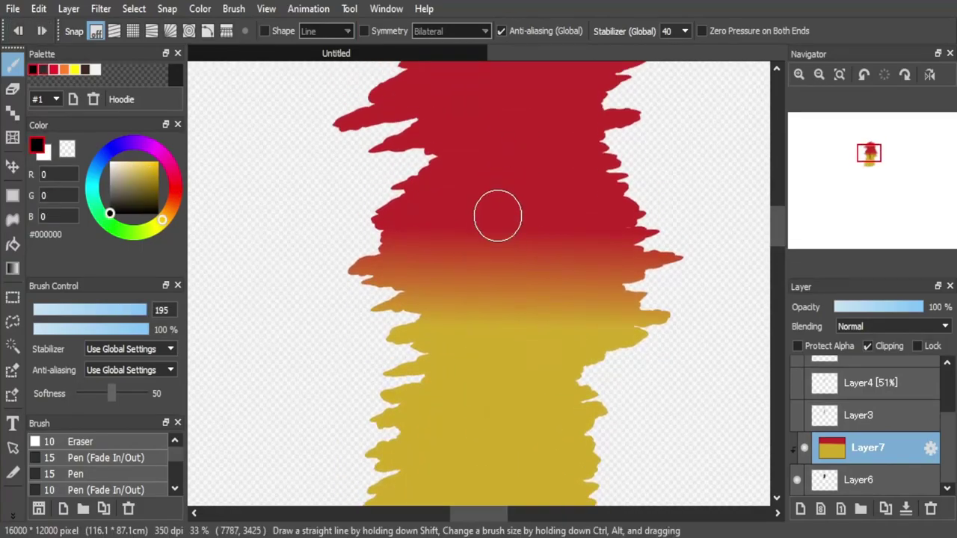
Step: Smudge the red down into the gold as flame-like tongues across the full width of the backdrop
left_click_drag(495, 228, 471, 396)
left_click_drag(516, 254, 516, 322)
left_click_drag(557, 239, 564, 370)
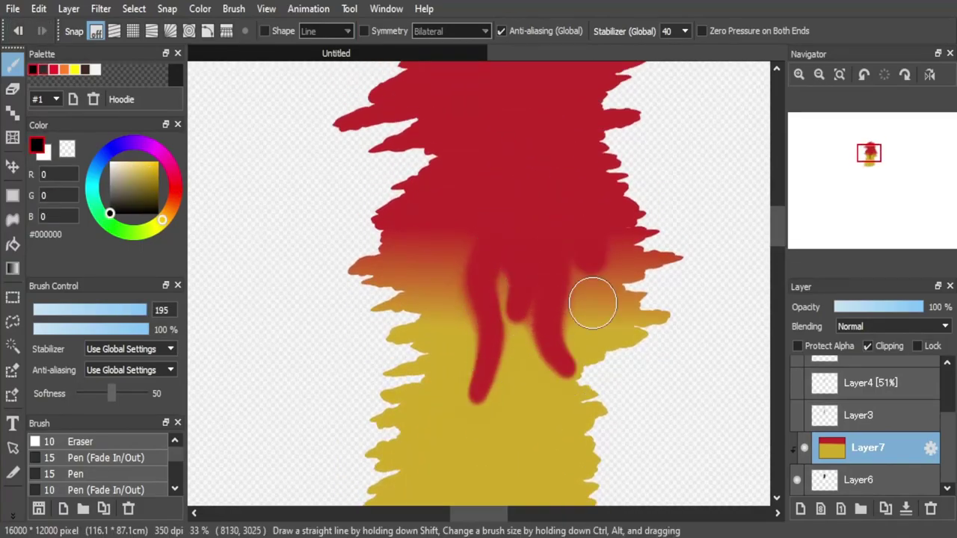
left_click_drag(593, 303, 574, 330)
left_click_drag(616, 251, 637, 327)
left_click_drag(455, 230, 433, 344)
left_click_drag(411, 251, 416, 318)
mouse_move(385, 251)
left_mouse_down()
mouse_move(359, 301)
mouse_move(376, 370)
left_mouse_up()
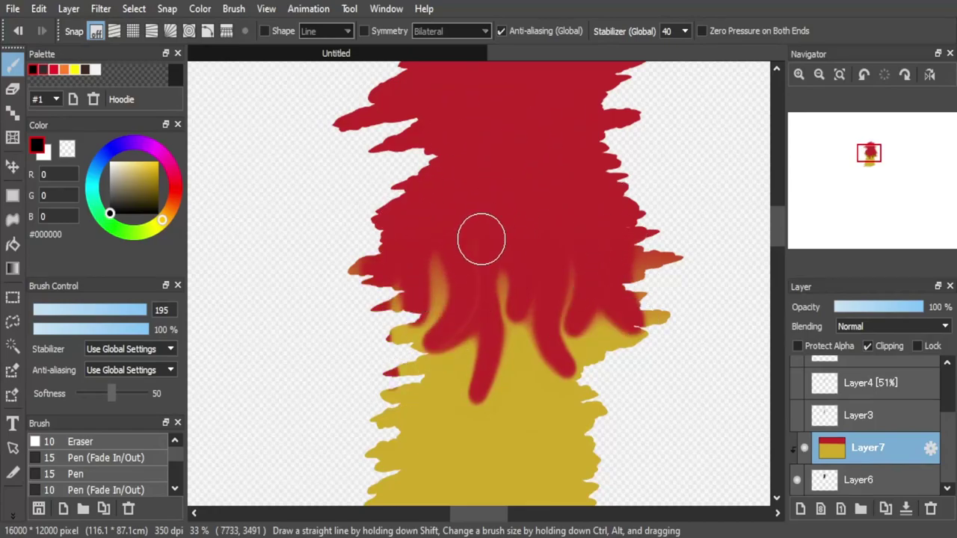
Step: Try to close the gaps between the red tongues with extra smudges, reducing the brush to 105, and undo them
left_click_drag(516, 236, 501, 299)
left_click_drag(445, 251, 441, 292)
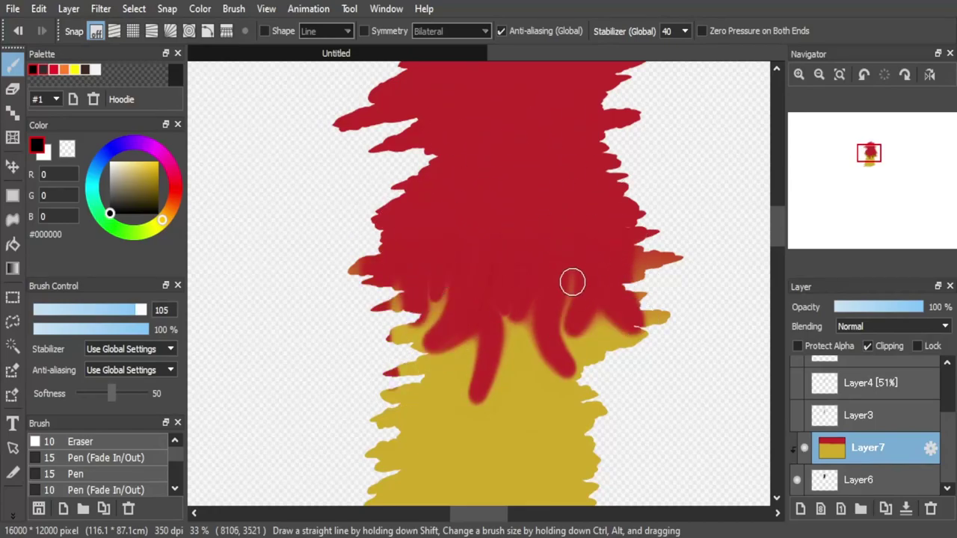
left_click_drag(572, 282, 569, 299)
left_click(19, 31)
left_click(19, 31)
left_click(18, 30)
Step: Show all the character layers again and add a new layer clipped above the gradient layer
left_click(797, 415)
left_click_drag(947, 424, 947, 382)
left_click_drag(797, 468, 797, 372)
left_click_drag(947, 404, 947, 449)
left_click(801, 509)
left_click(868, 346)
Step: Texture the backdrop in black with the Splash 1 brush at size 200 and set the layer's blending to Overlay
left_click(820, 75)
scroll(108, 474, "down", 6)
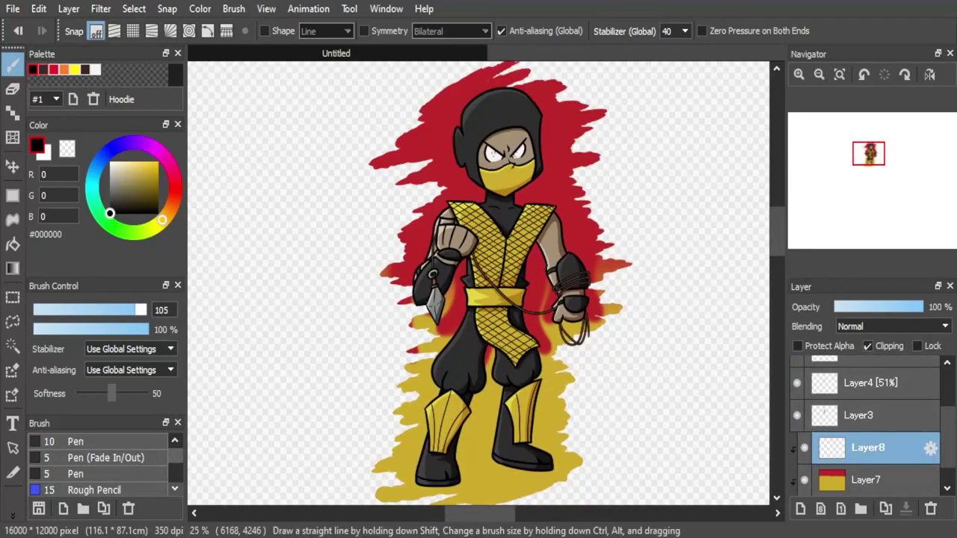
scroll(98, 482, "down", 2)
left_click(97, 475)
scroll(687, 287, "down", 2)
mouse_move(572, 408)
left_mouse_down()
mouse_move(433, 425)
mouse_move(534, 331)
mouse_move(396, 293)
mouse_move(441, 220)
mouse_move(322, 139)
mouse_move(590, 74)
left_mouse_up()
left_click(894, 327)
left_click(894, 327)
left_click_drag(778, 245, 777, 229)
mouse_move(350, 237)
left_mouse_down()
mouse_move(382, 192)
mouse_move(703, 252)
left_mouse_up()
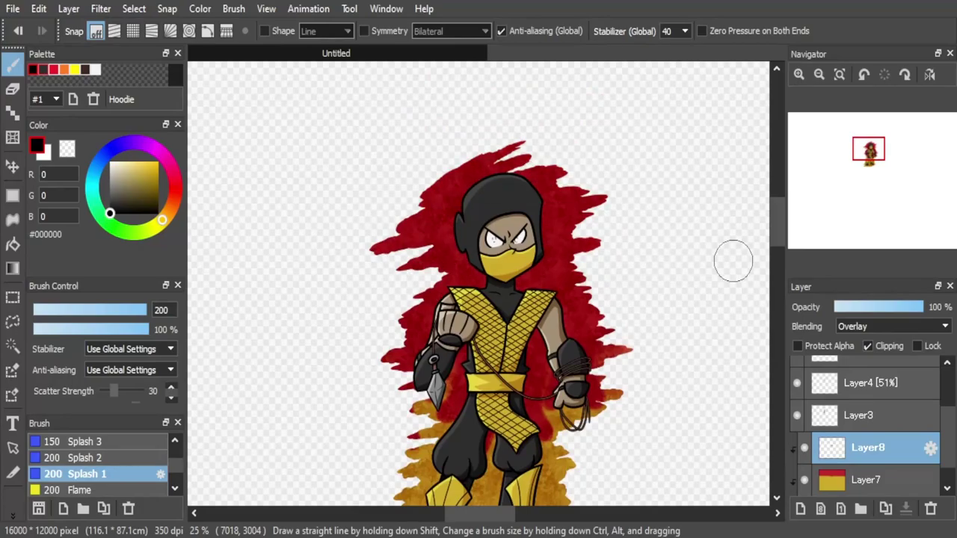
left_click_drag(777, 239, 776, 249)
scroll(761, 239, "up", 2)
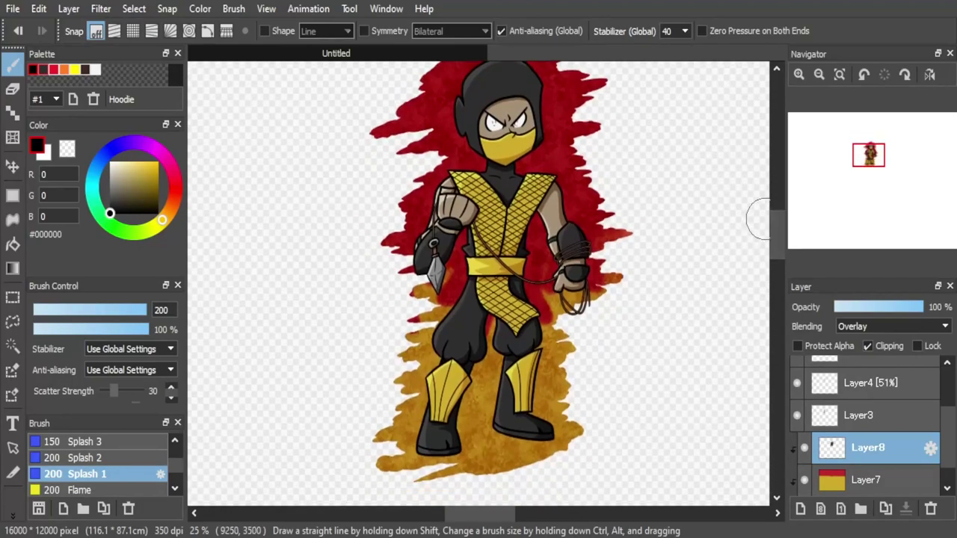
Step: Select a rectangle around the ninja and its backdrop and crop the canvas to it
left_click_drag(776, 223, 776, 231)
left_click(819, 75)
left_click(12, 298)
left_click_drag(390, 428, 589, 104)
scroll(490, 269, "up", 3)
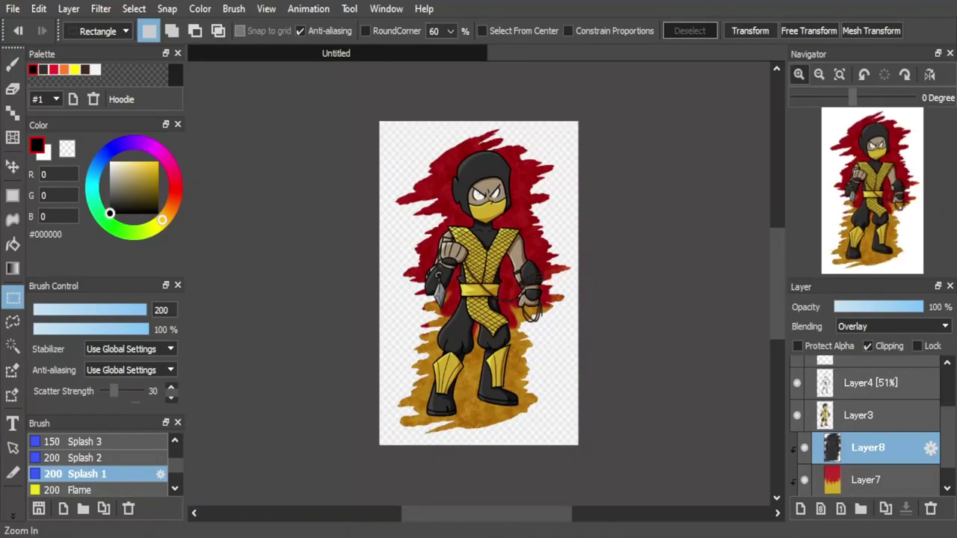